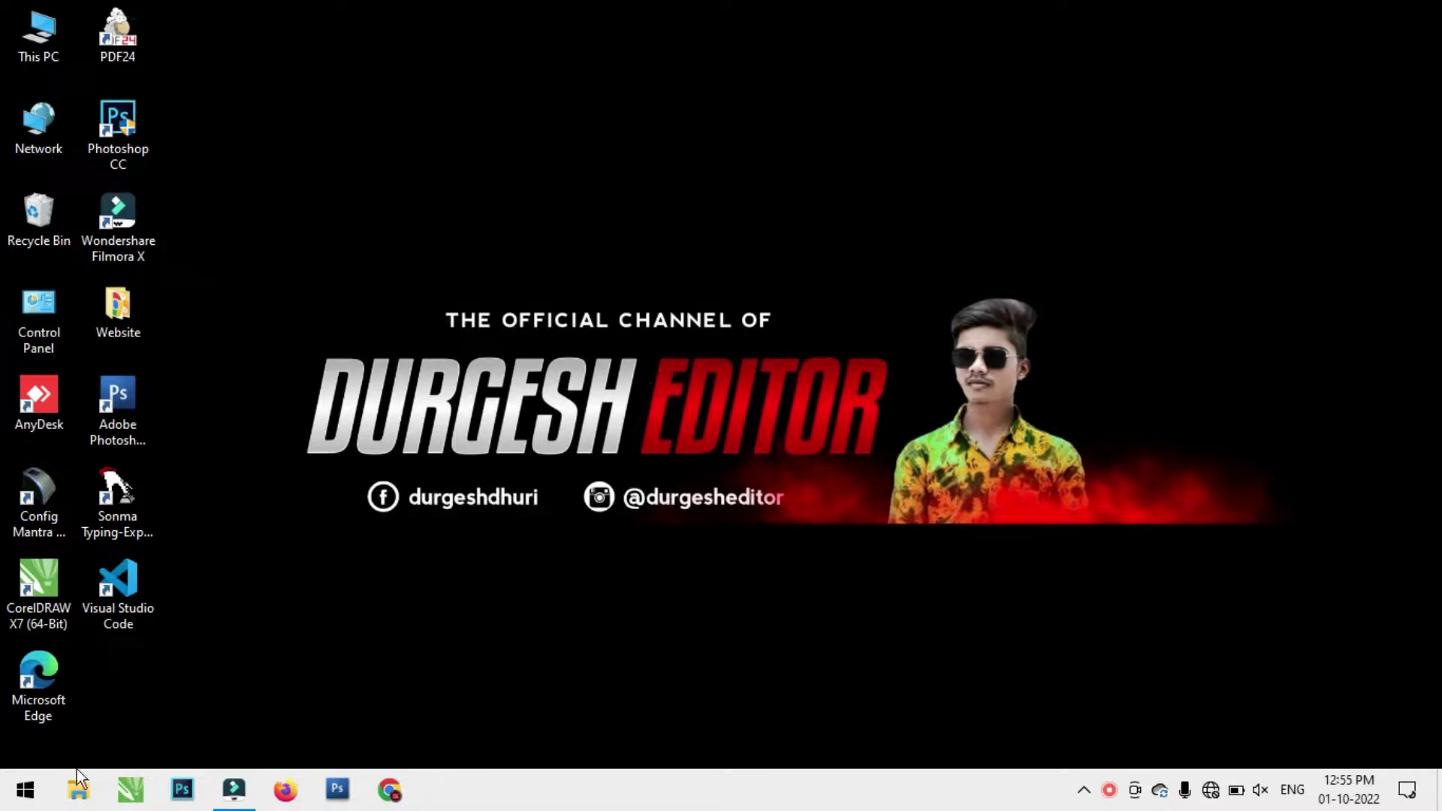
# Launch Microsoft Word from a Start menu search to get a blank Document1
pyautogui.press('super')
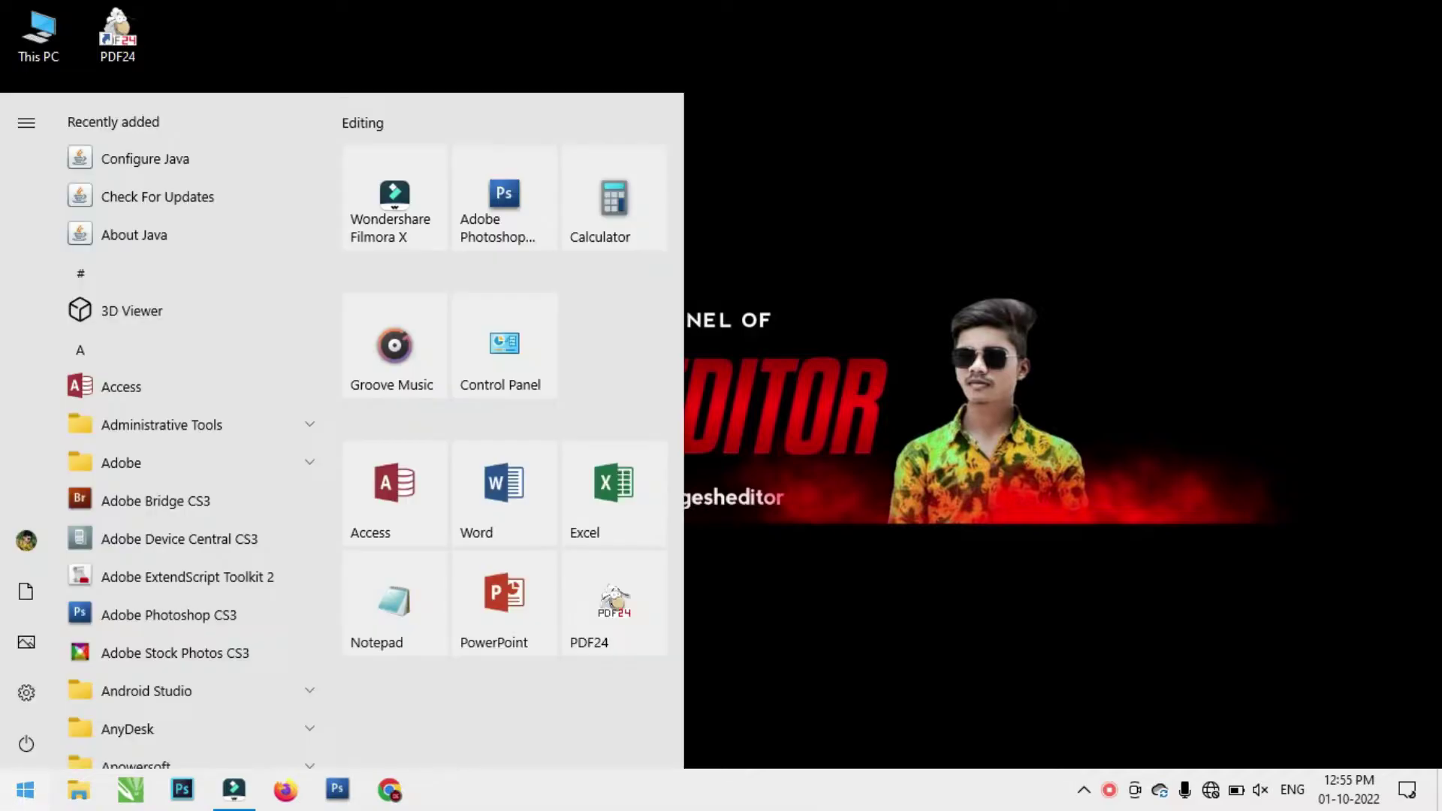
pyautogui.write('m')
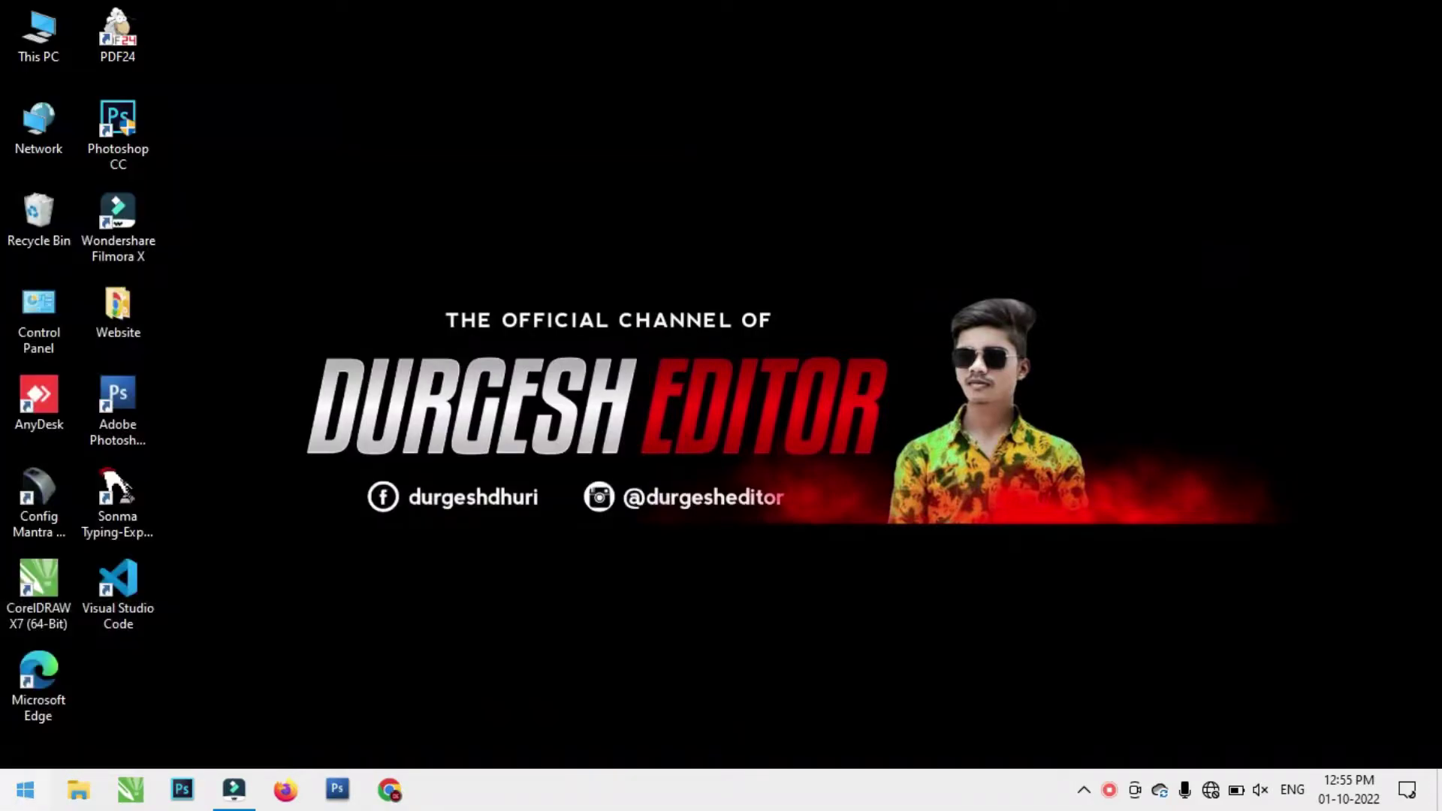
pyautogui.write('word')
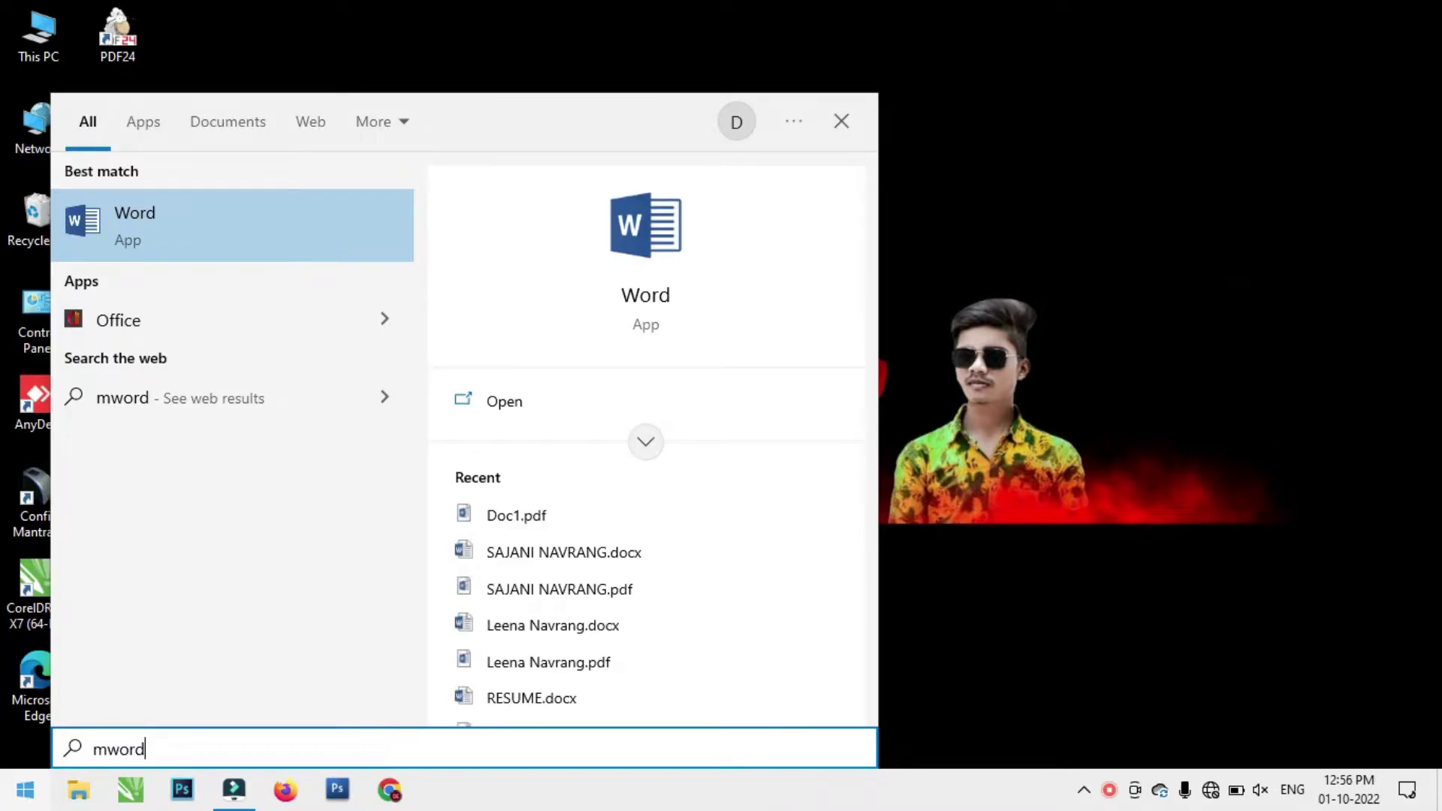
pyautogui.press('Return')
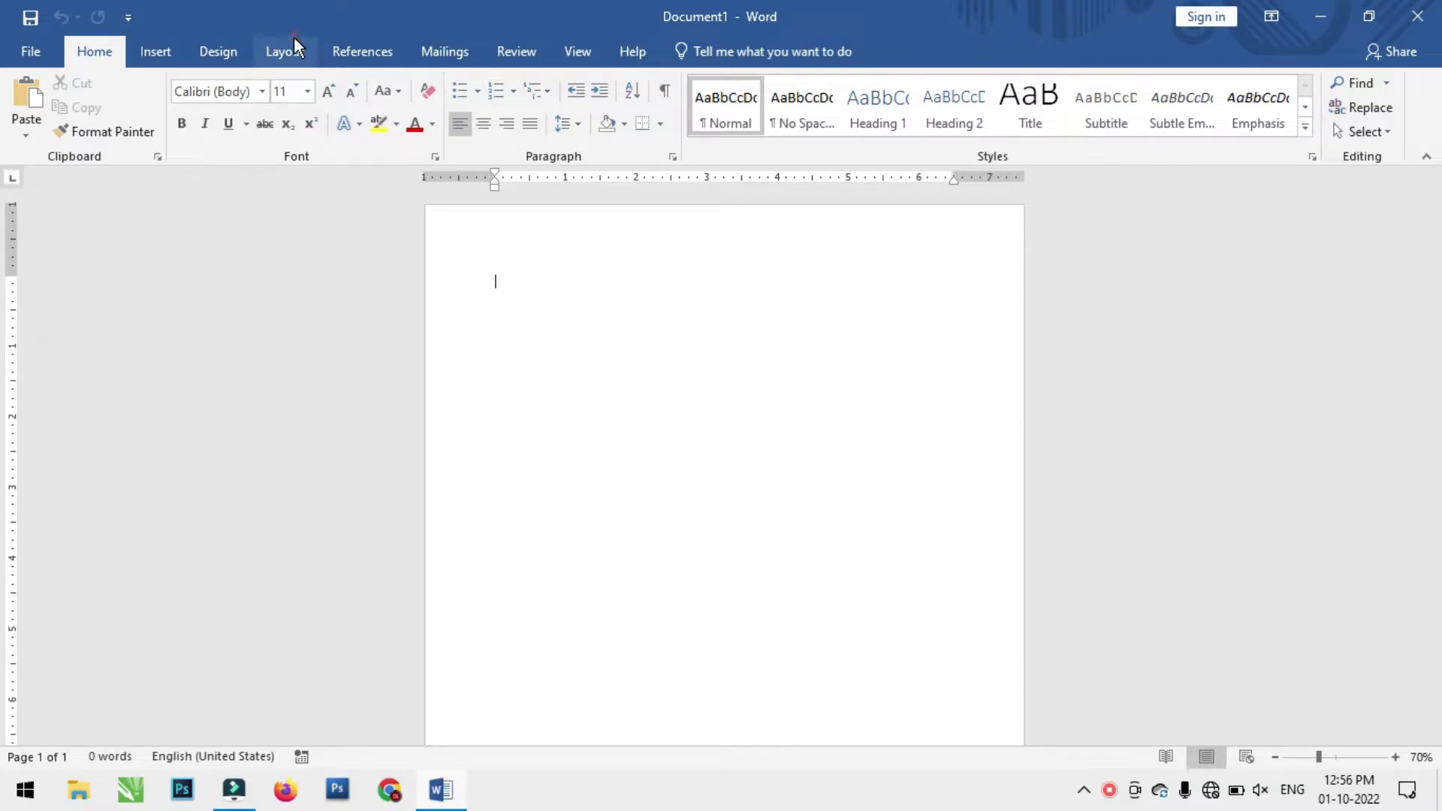
# Set custom Top, Bottom, Left and Right margins to 0, ignoring the printable-area warning
pyautogui.click(285, 51)
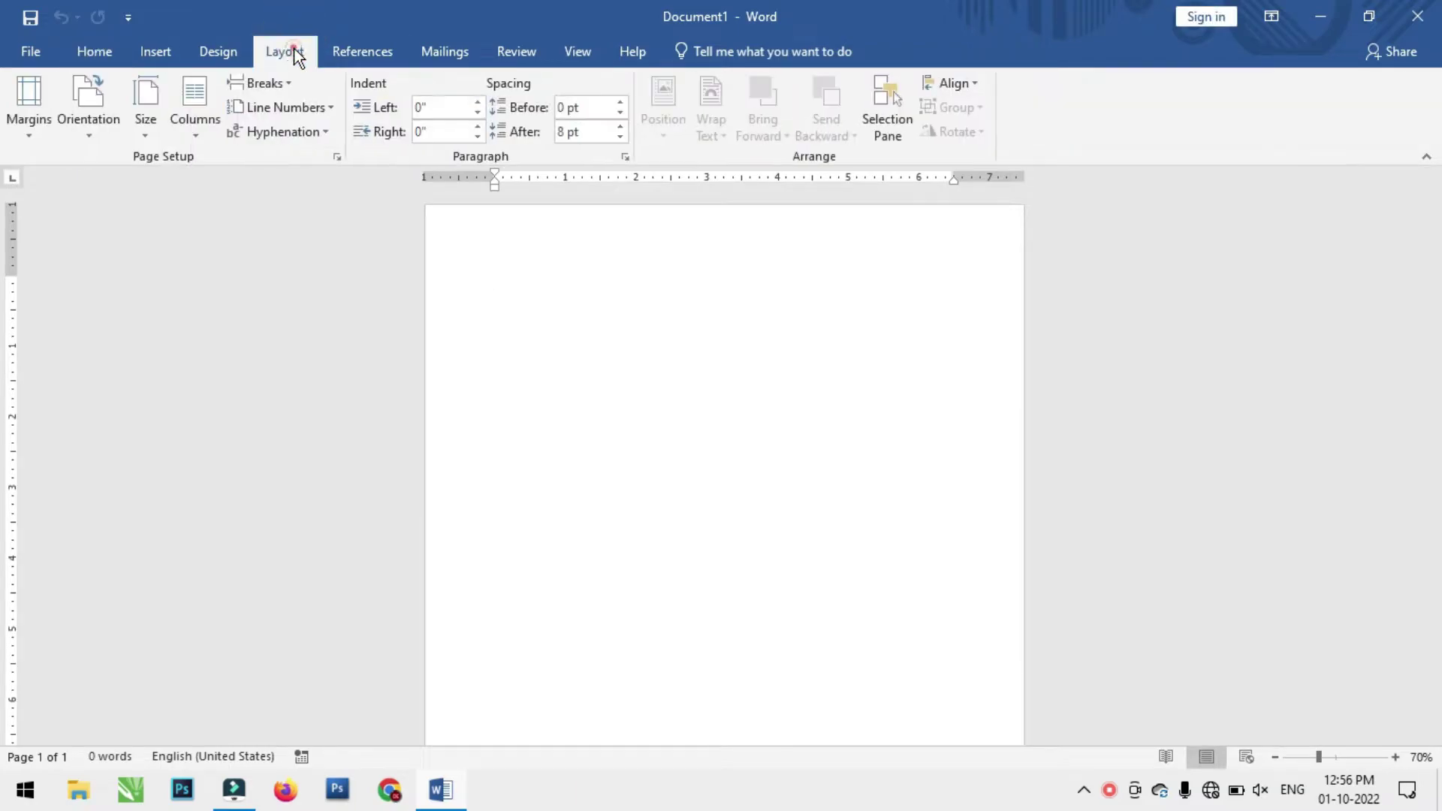
pyautogui.click(33, 118)
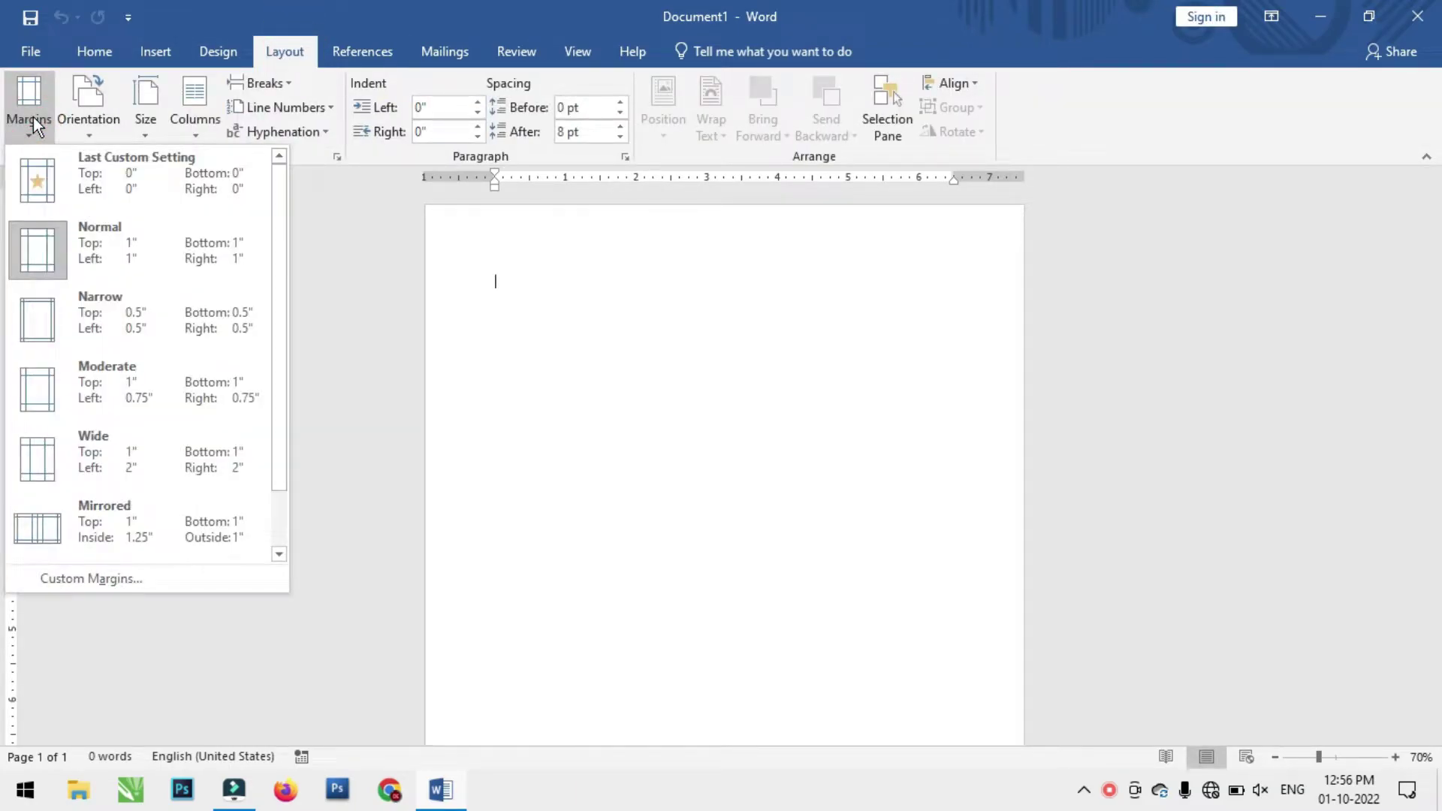
pyautogui.click(106, 580)
pyautogui.write('0')
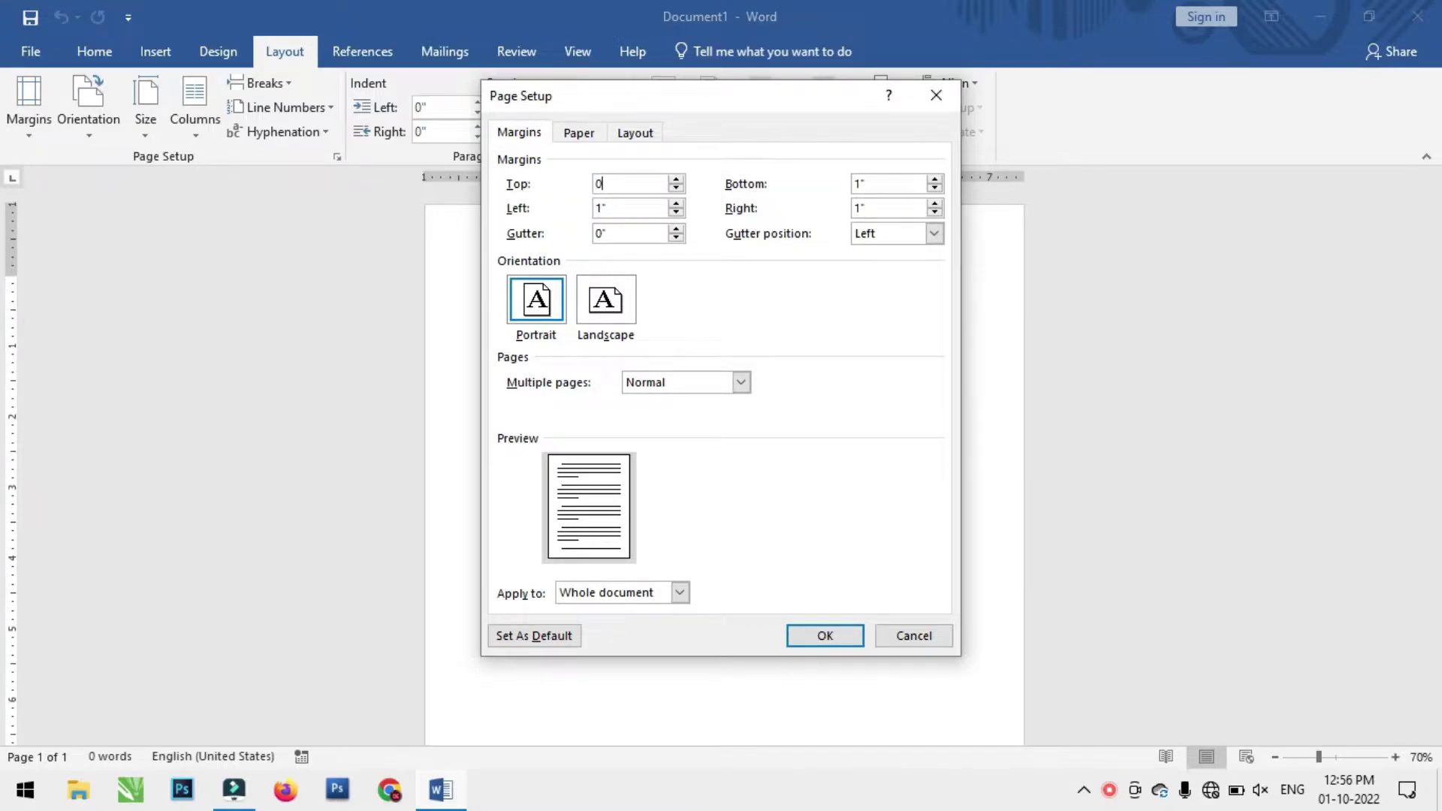
pyautogui.press('Tab')
pyautogui.write('0')
pyautogui.press('Tab')
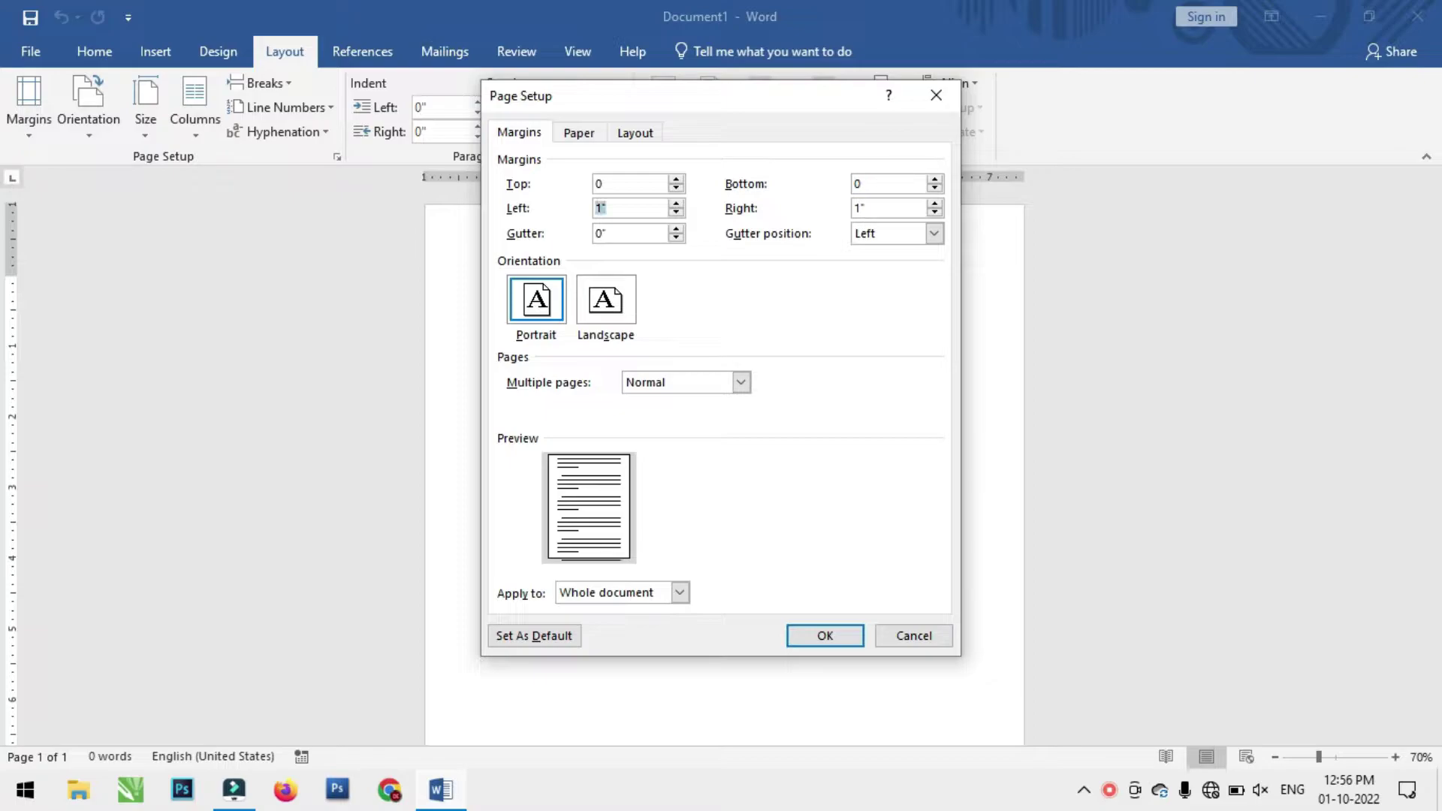
pyautogui.write('0')
pyautogui.press('Tab')
pyautogui.write('0')
pyautogui.click(803, 629)
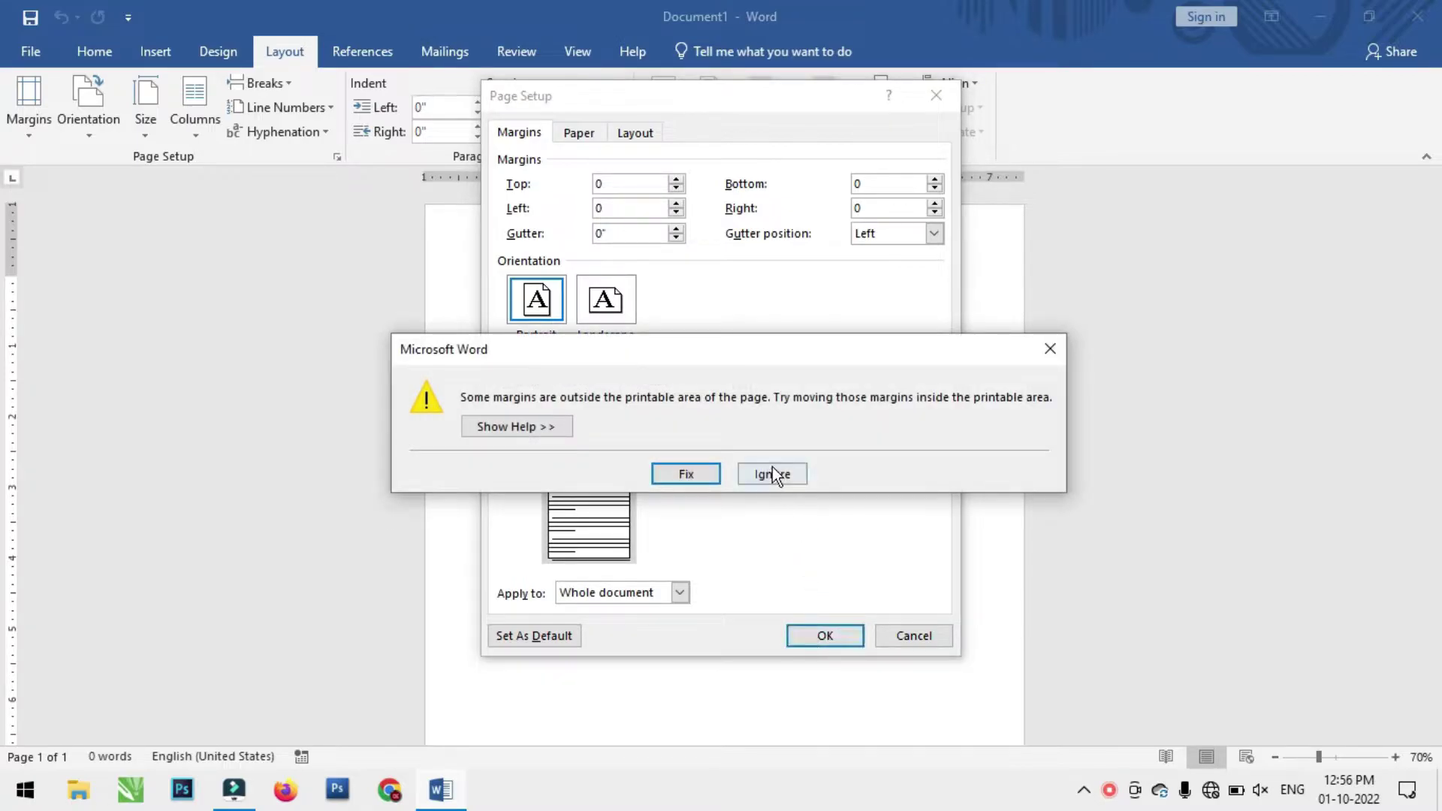
pyautogui.click(771, 474)
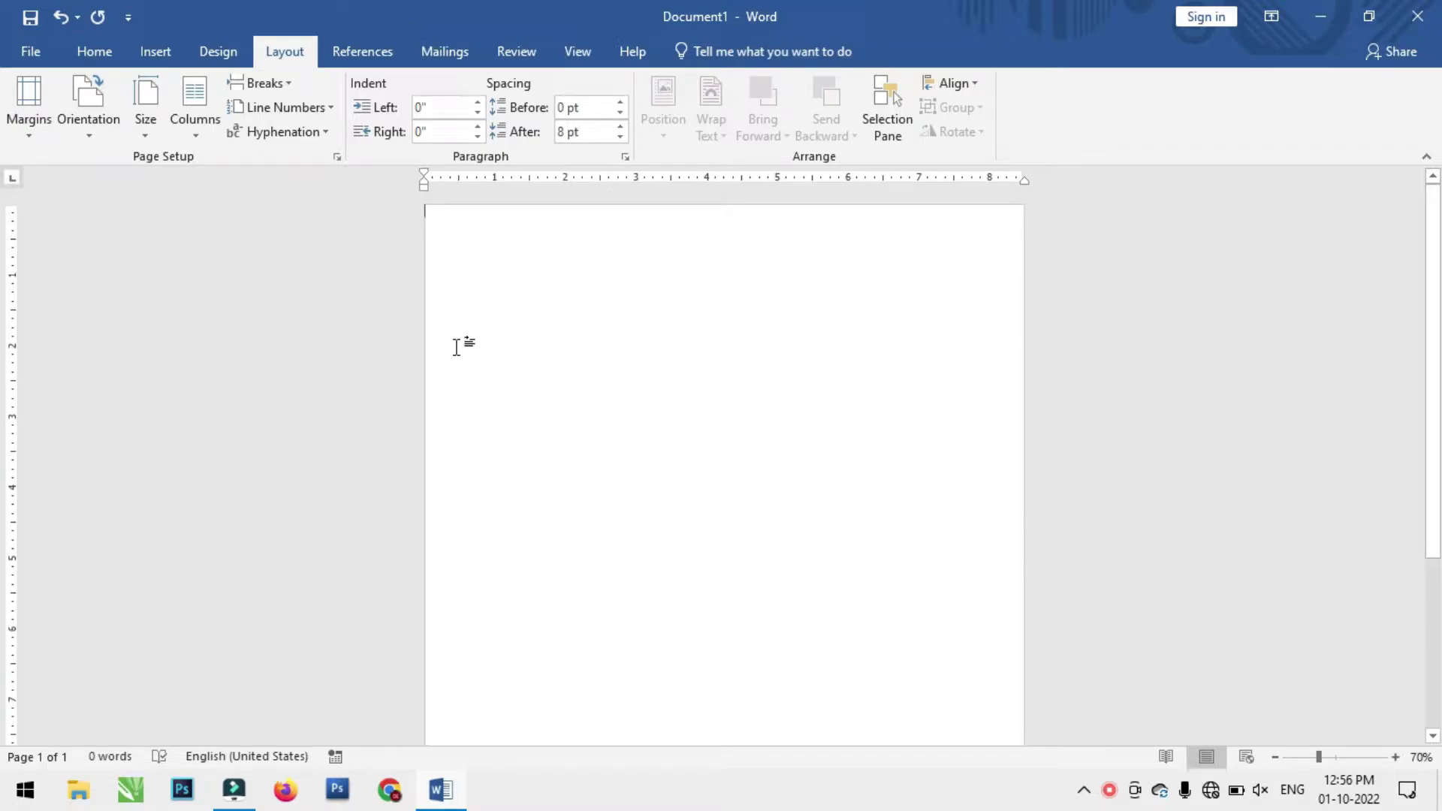
pyautogui.press('Return')
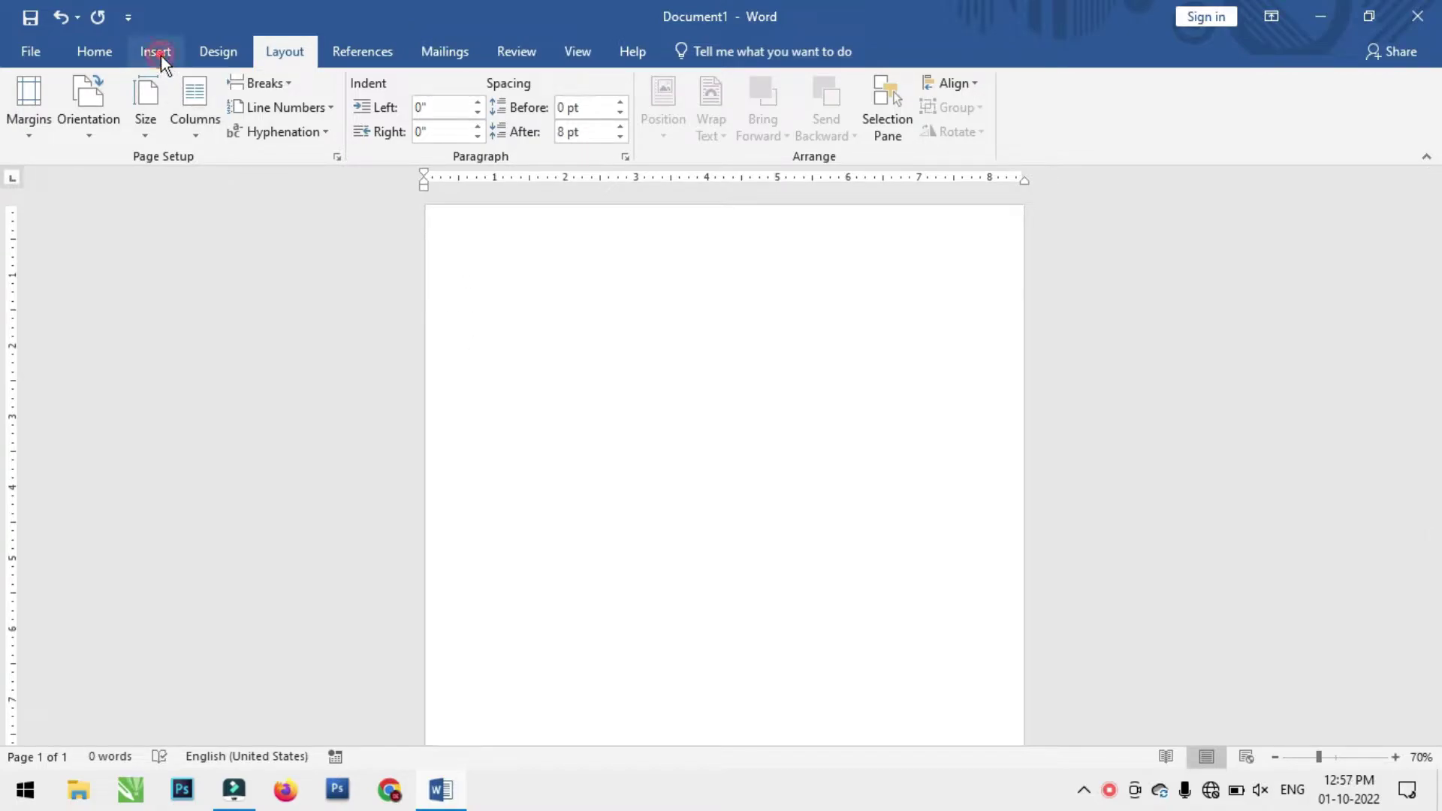
# Insert a table with 1 column and 22 rows
pyautogui.click(160, 56)
pyautogui.click(140, 141)
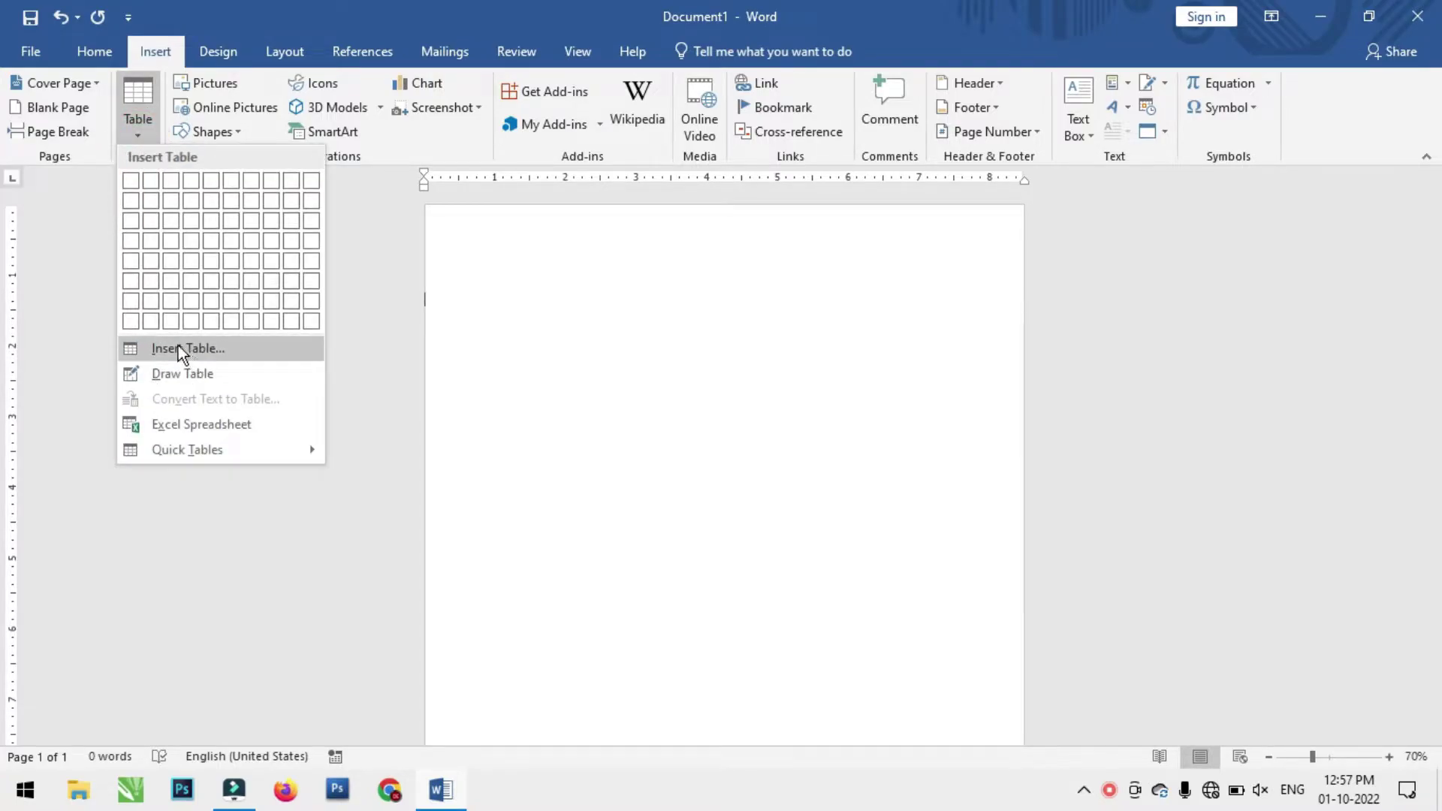
pyautogui.click(235, 348)
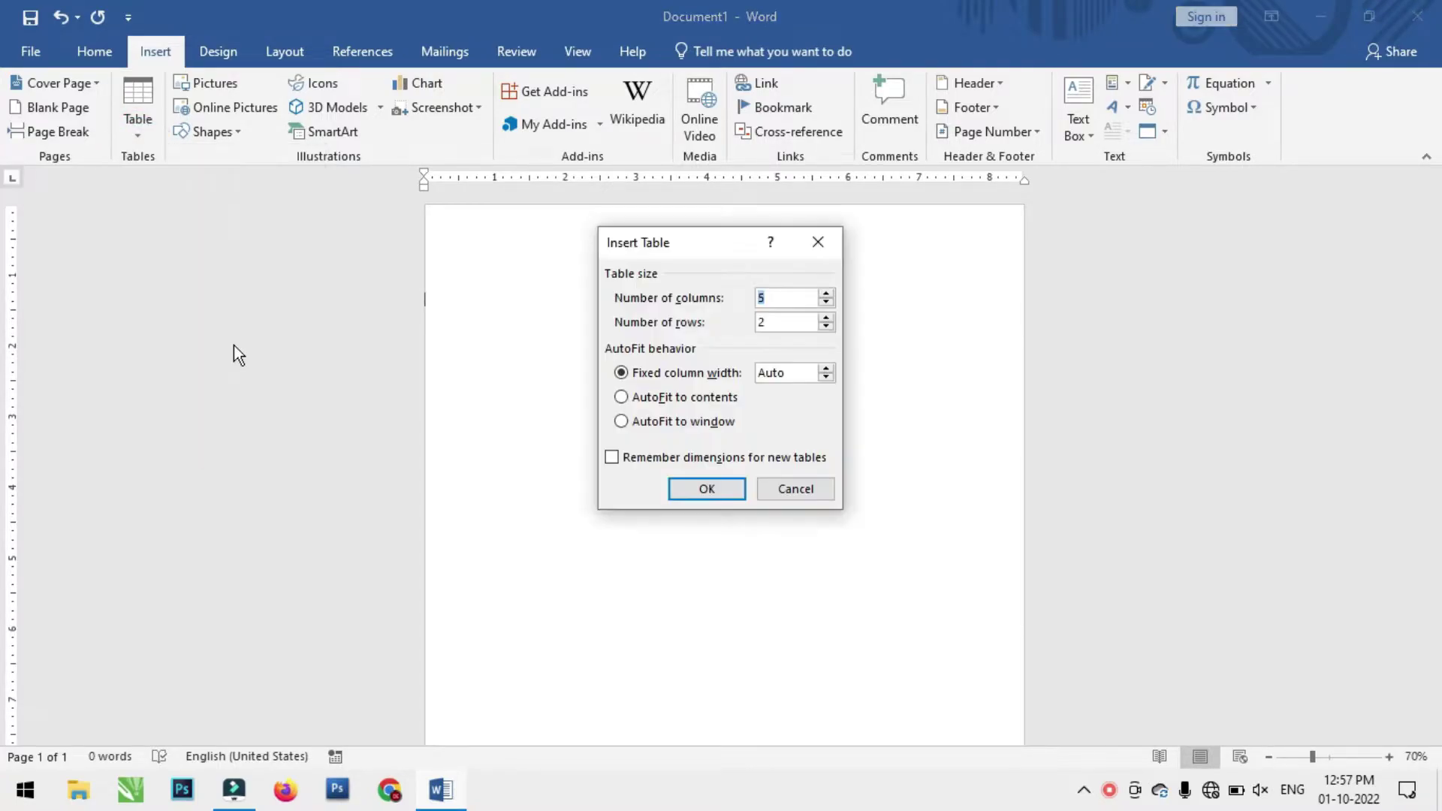
pyautogui.write('1')
pyautogui.doubleClick(777, 322)
pyautogui.write('2')
pyautogui.click(698, 487)
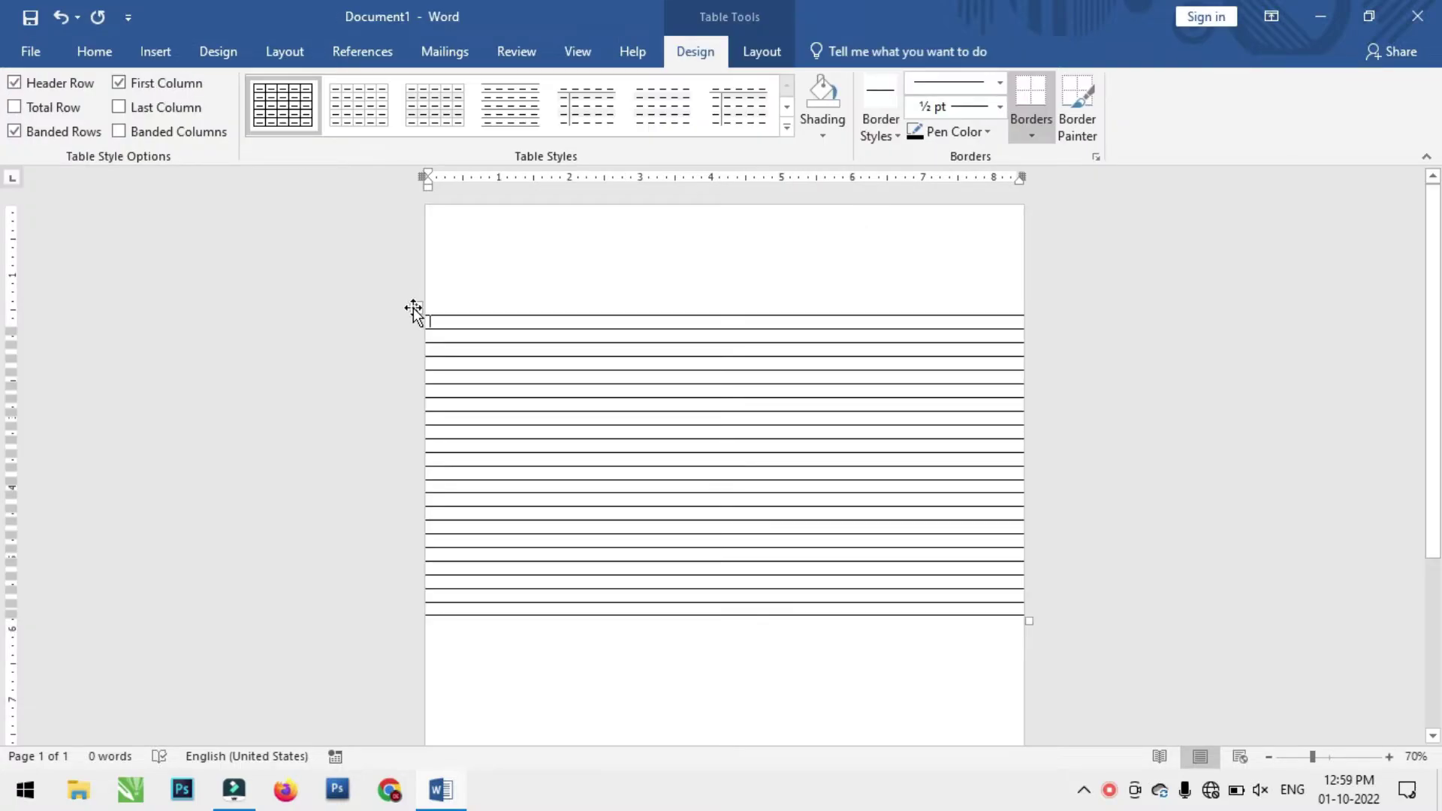
# Set every table row's height to 0.4" and deselect the table
pyautogui.click(413, 308)
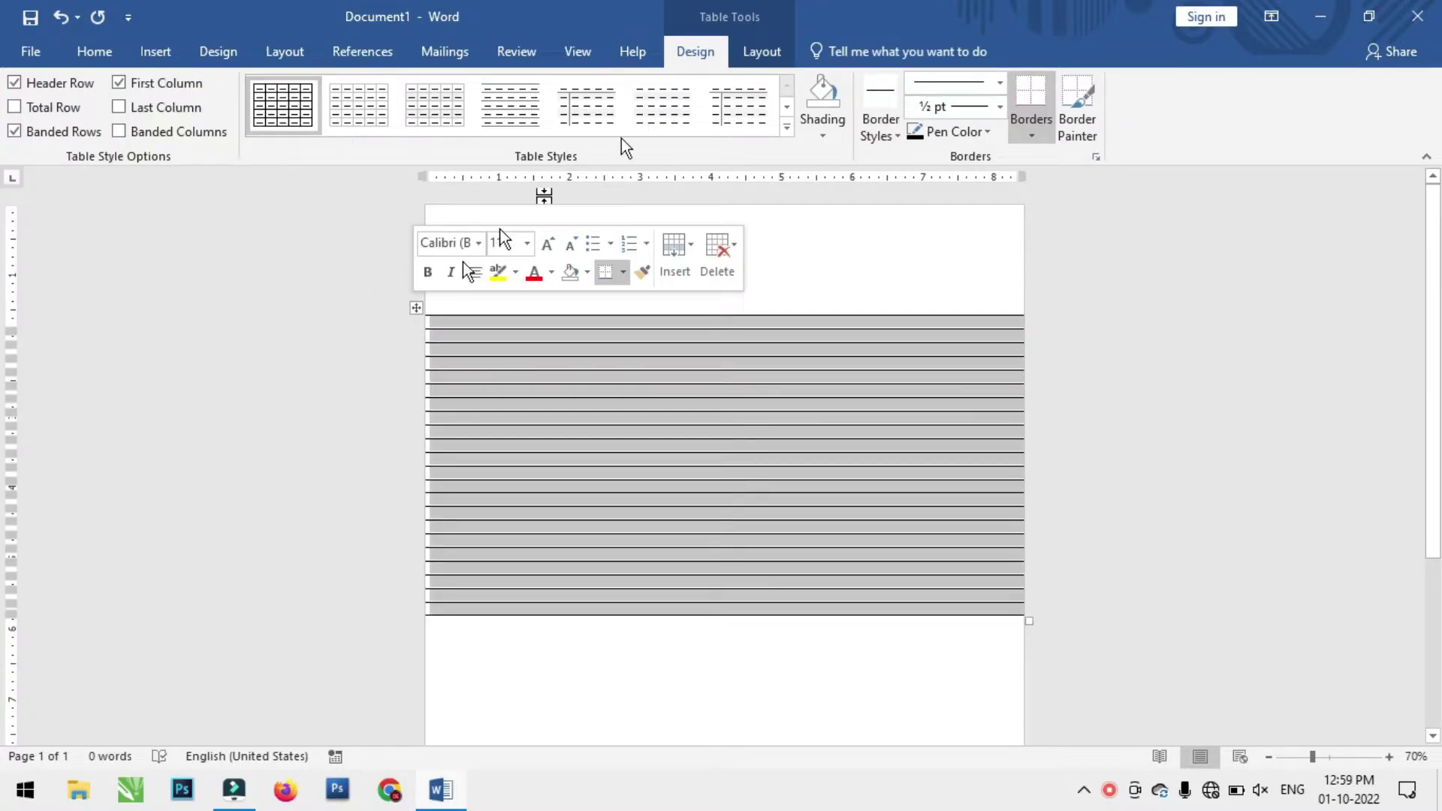
pyautogui.click(770, 47)
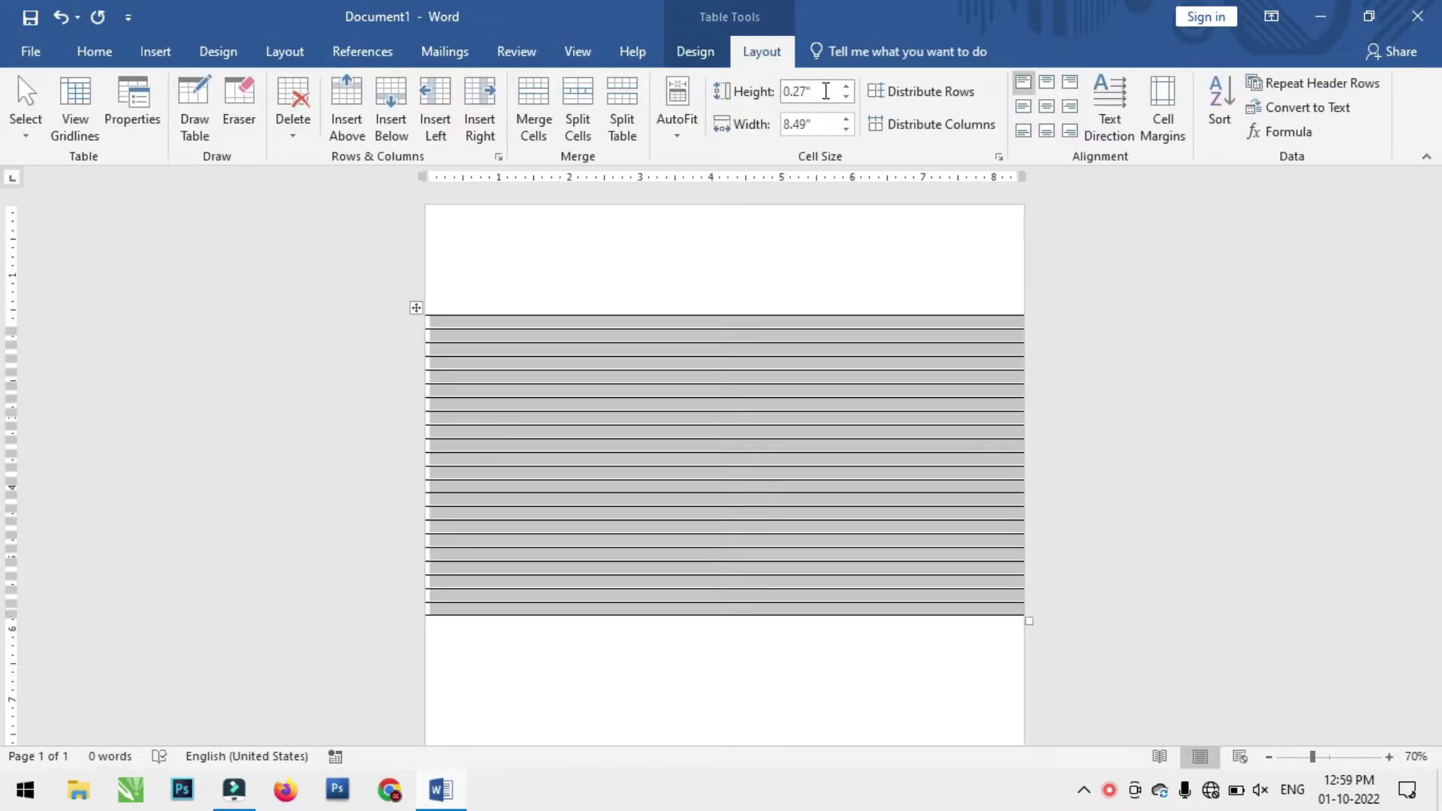
pyautogui.click(829, 91)
pyautogui.write('0.4')
pyautogui.press('Return')
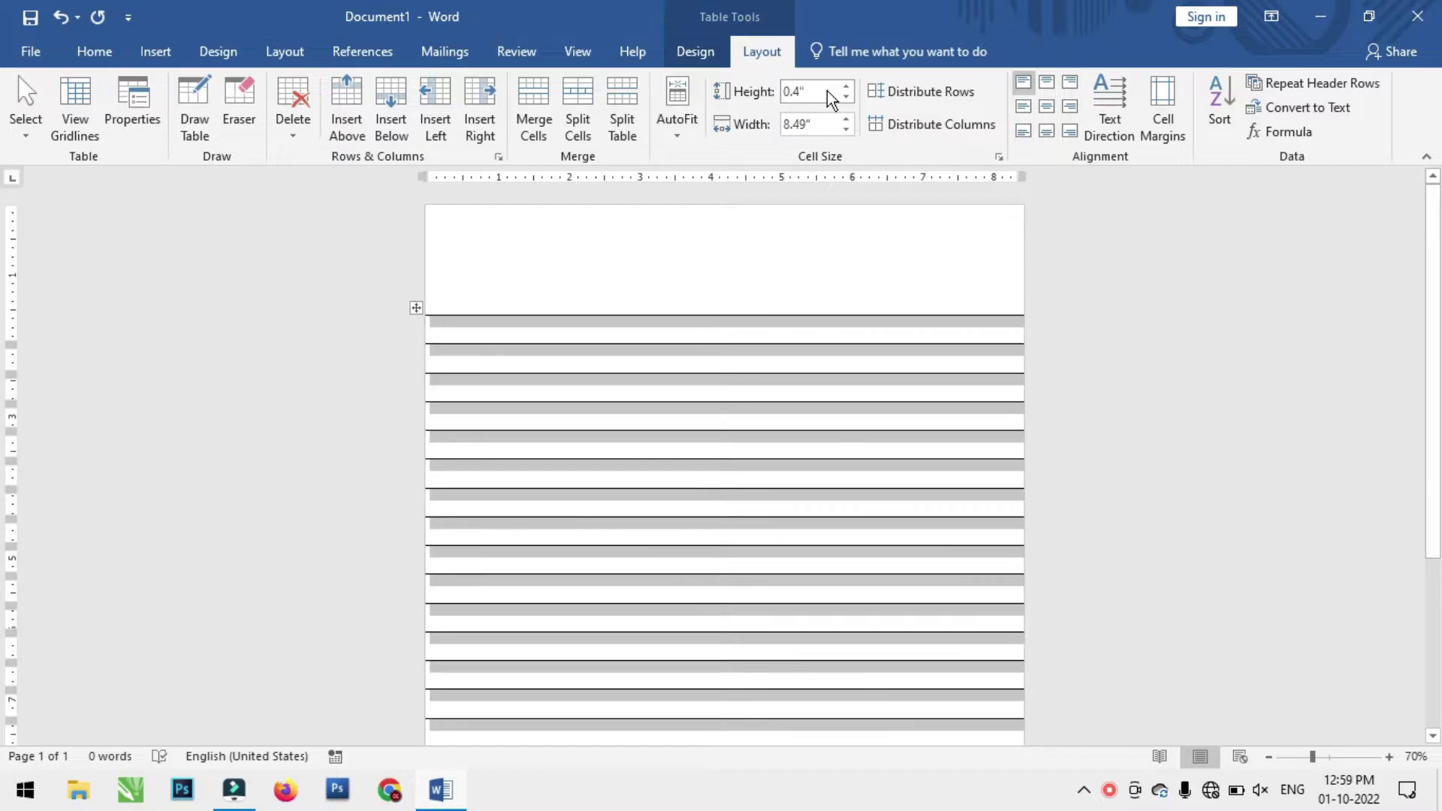
pyautogui.click(615, 242)
# Draw a straight vertical line down the full page near its left edge
pyautogui.click(155, 51)
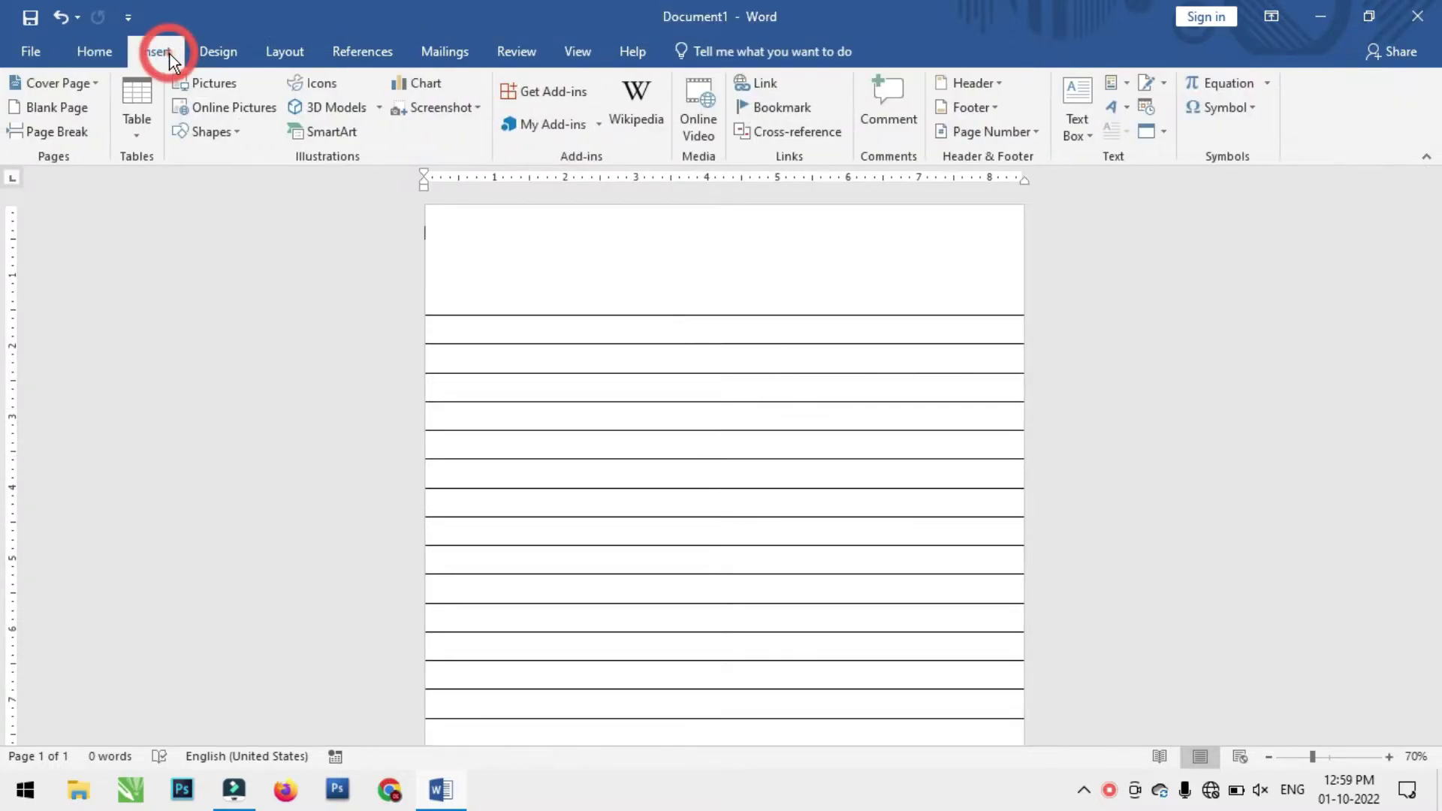
pyautogui.click(226, 131)
pyautogui.click(183, 245)
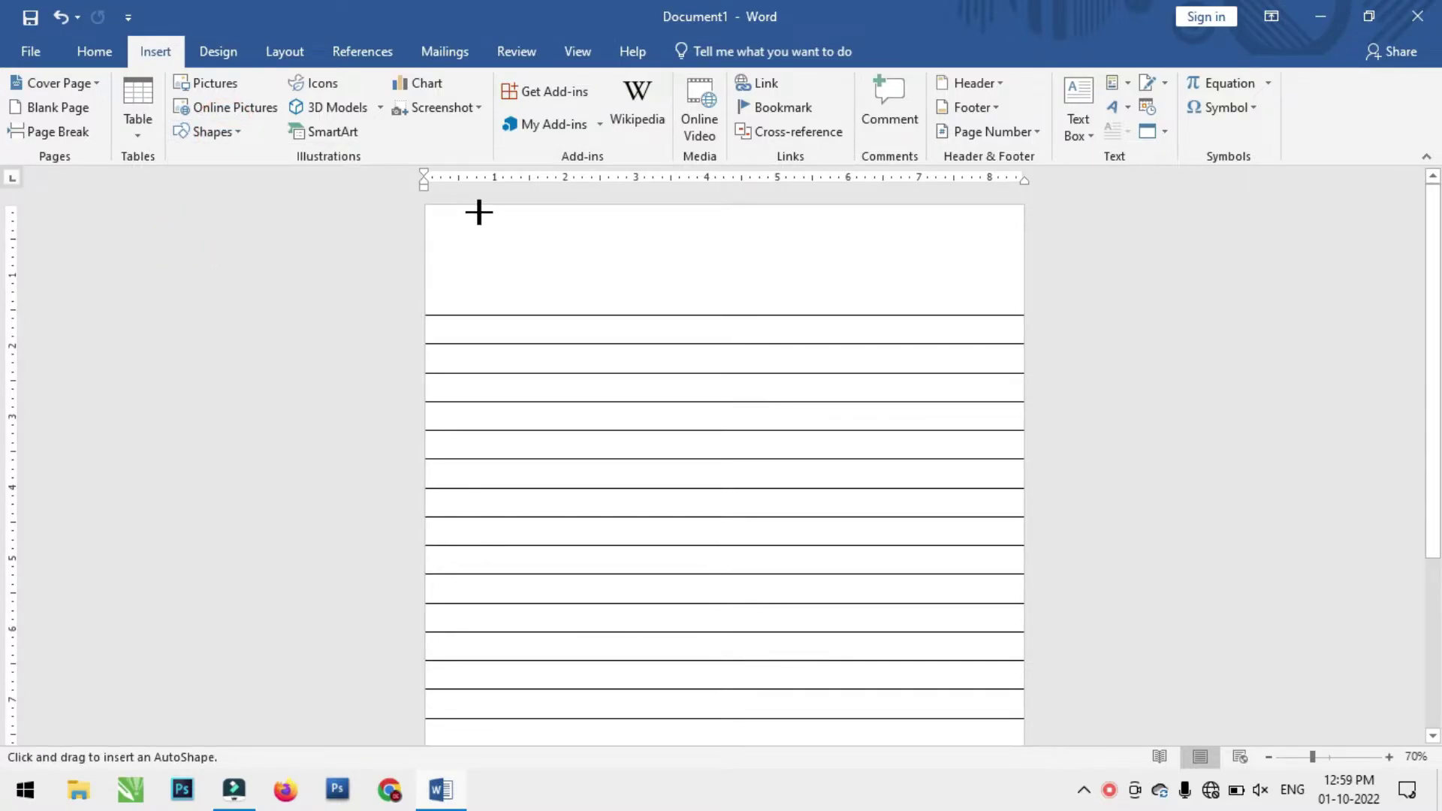
pyautogui.moveTo(508, 203); pyautogui.dragTo(541, 679)
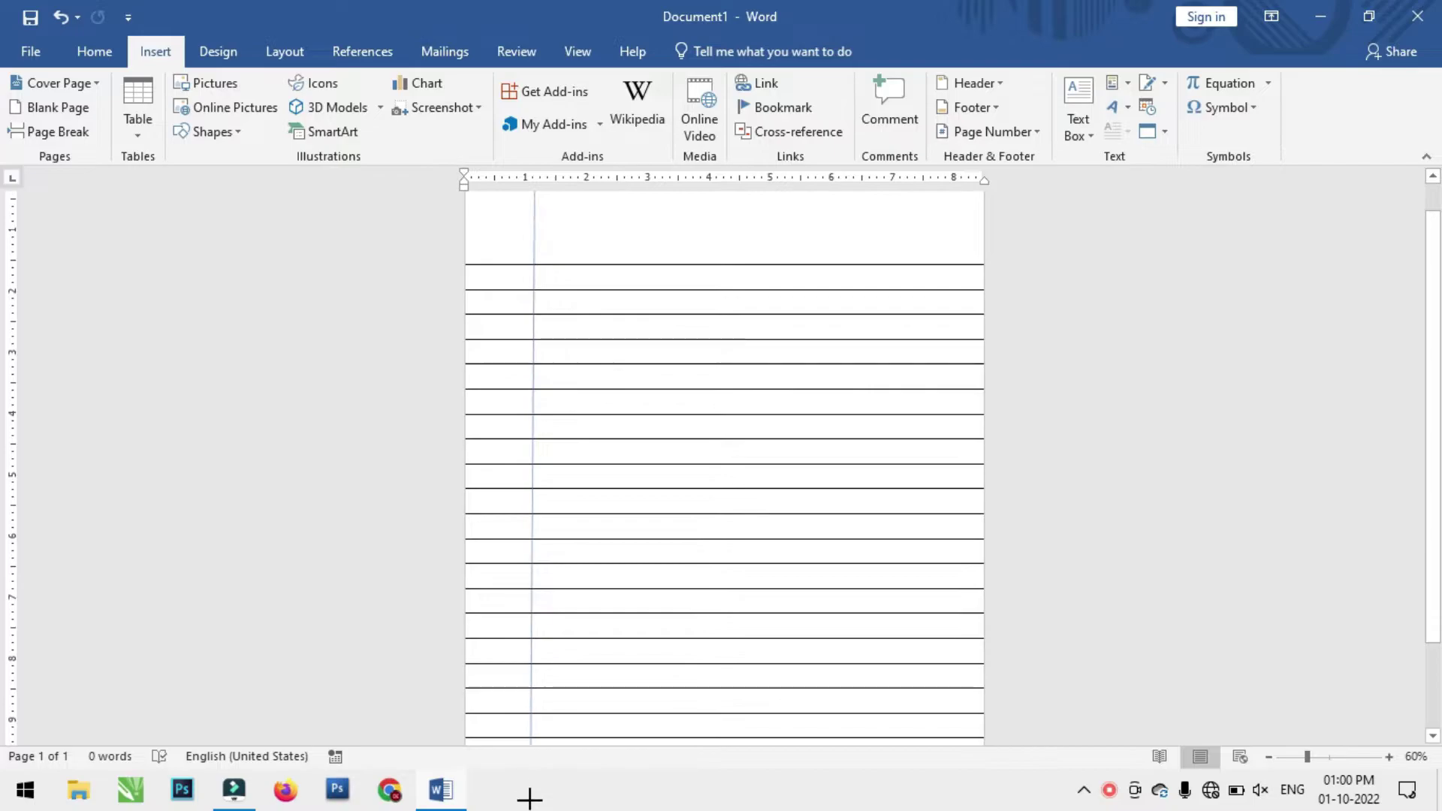
pyautogui.moveTo(530, 798); pyautogui.dragTo(534, 740)
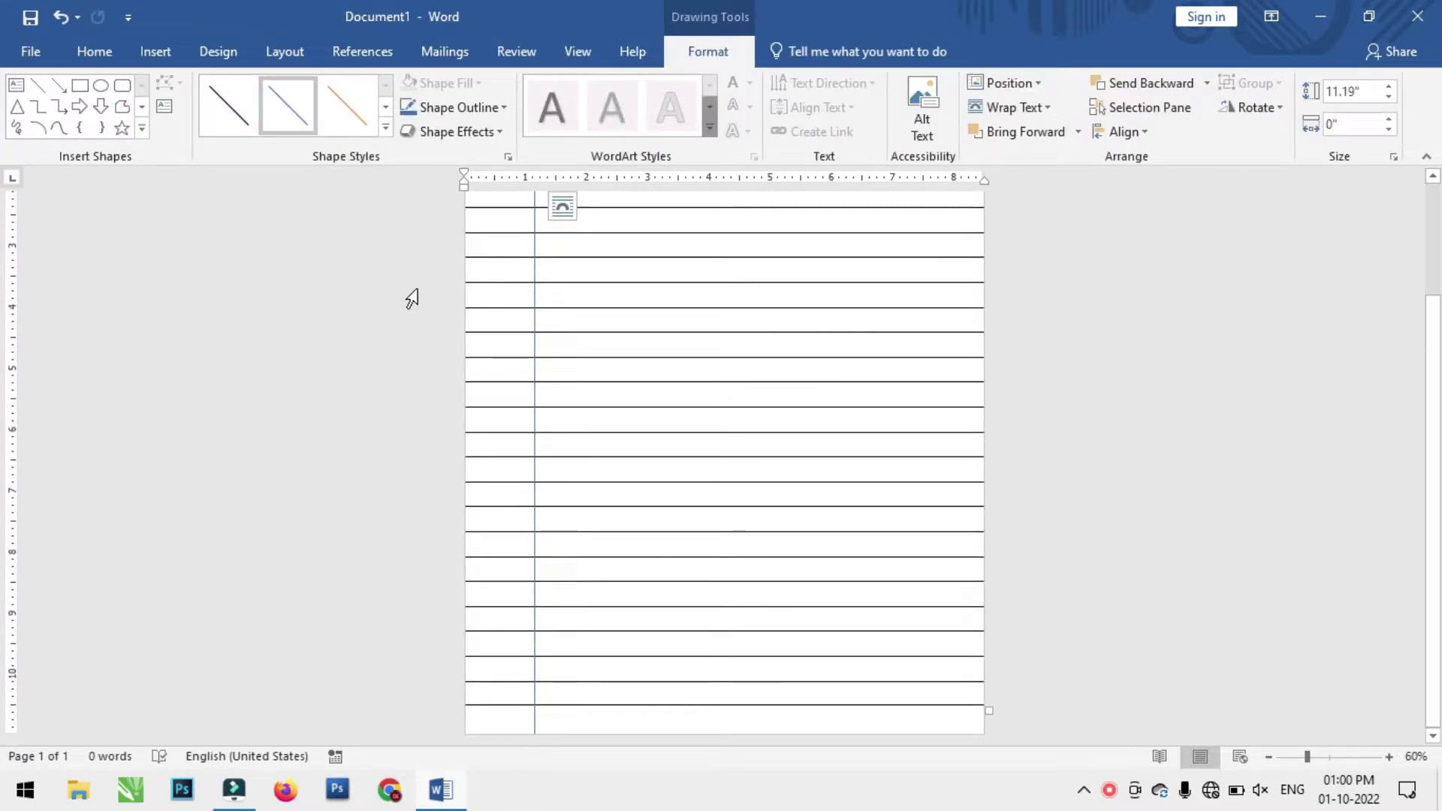
# Give the vertical margin line a dark red outline colour
pyautogui.click(461, 111)
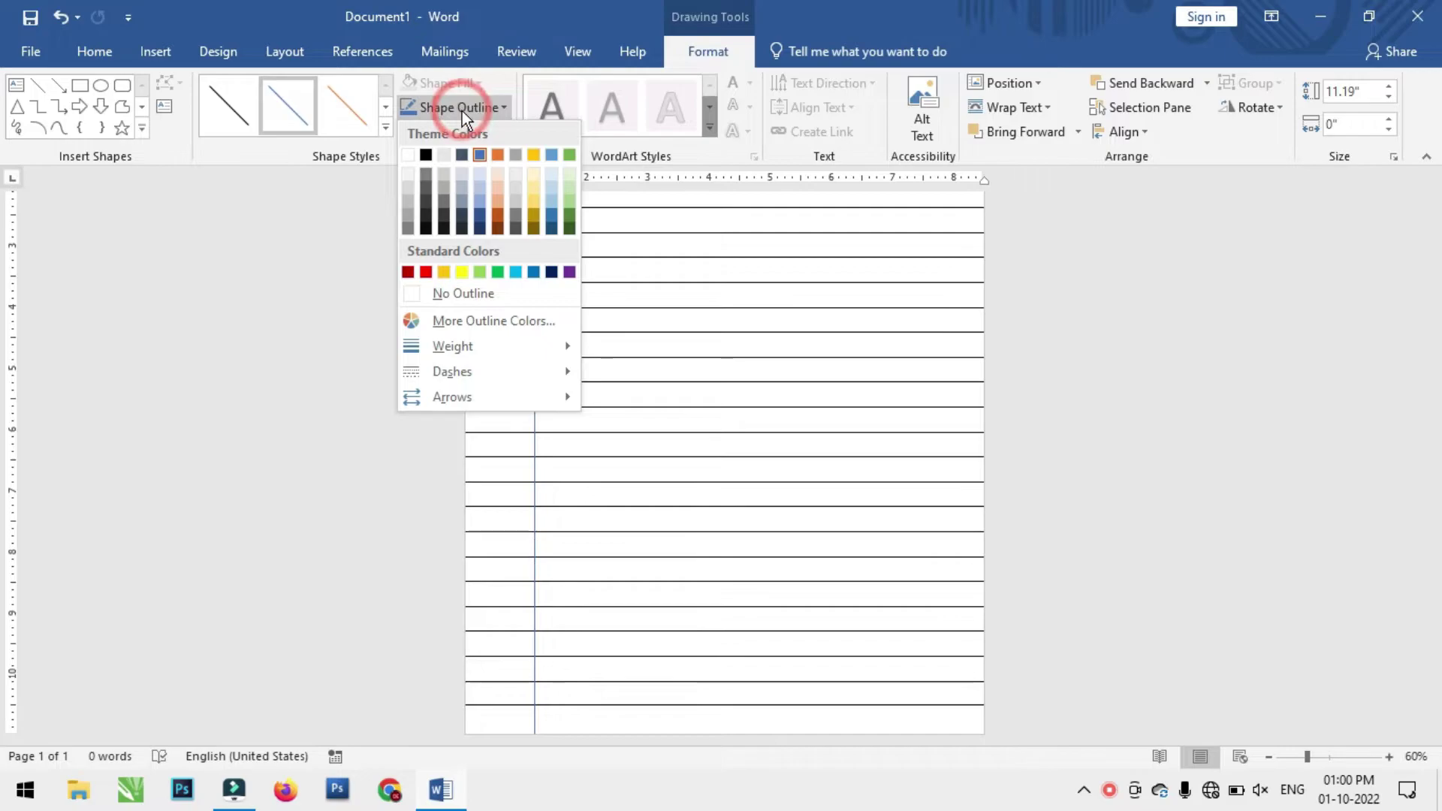
pyautogui.click(425, 272)
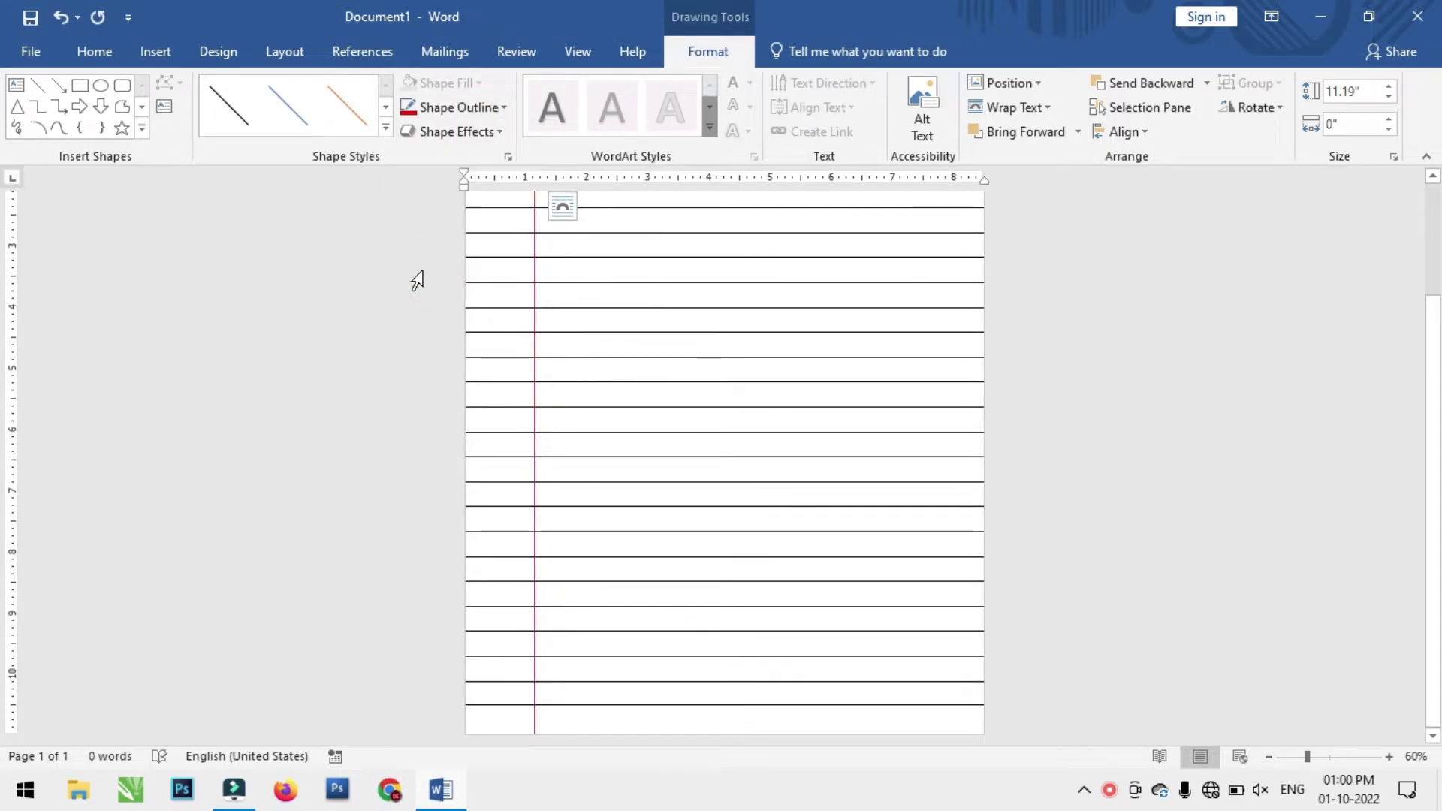
pyautogui.click(416, 281)
pyautogui.click(535, 258)
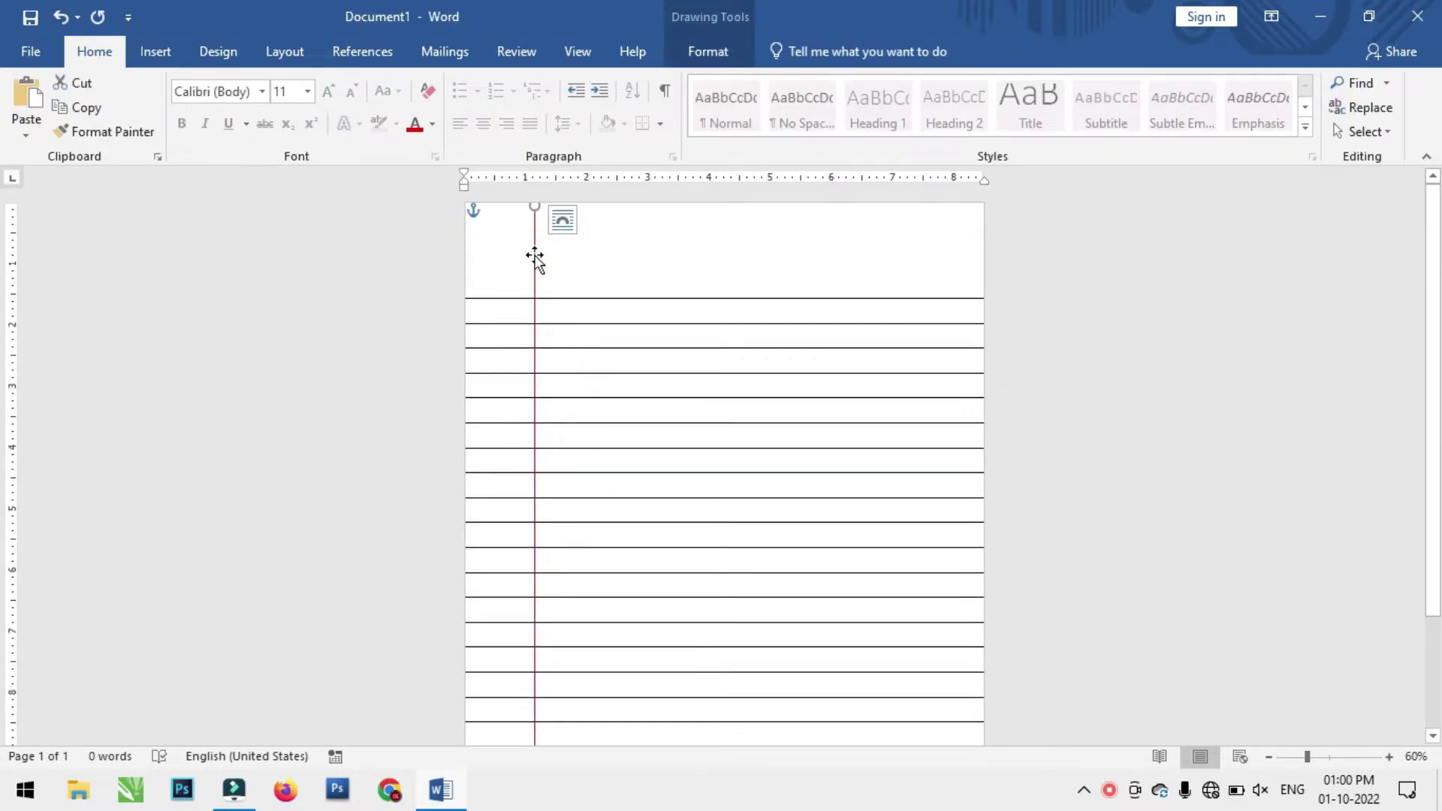
# Copy the red margin line and place the copy slightly right of the original
pyautogui.moveTo(534, 257); pyautogui.dragTo(545, 259)
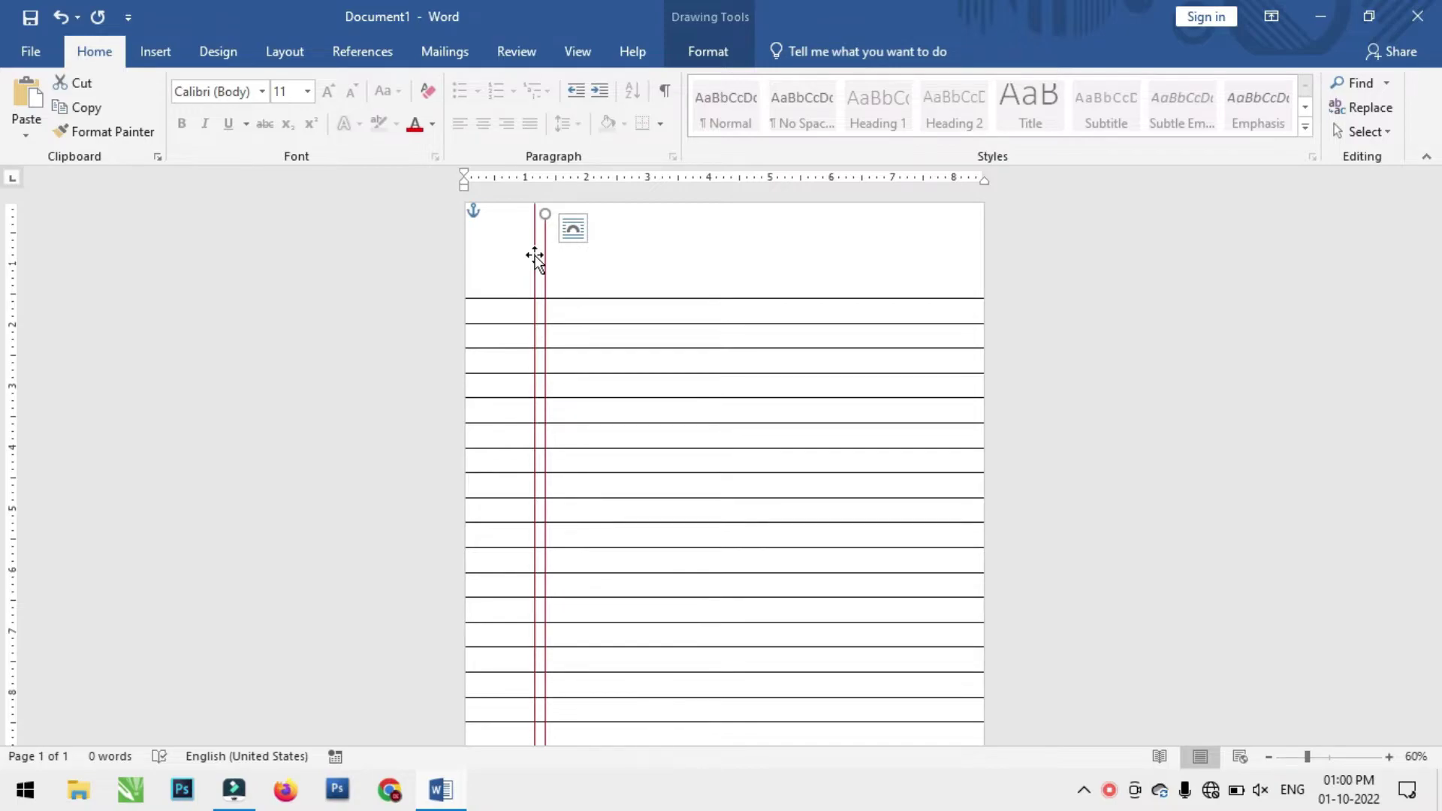
pyautogui.press('Up')
pyautogui.press('Up')
pyautogui.press('Up')
pyautogui.moveTo(535, 259); pyautogui.dragTo(538, 274)
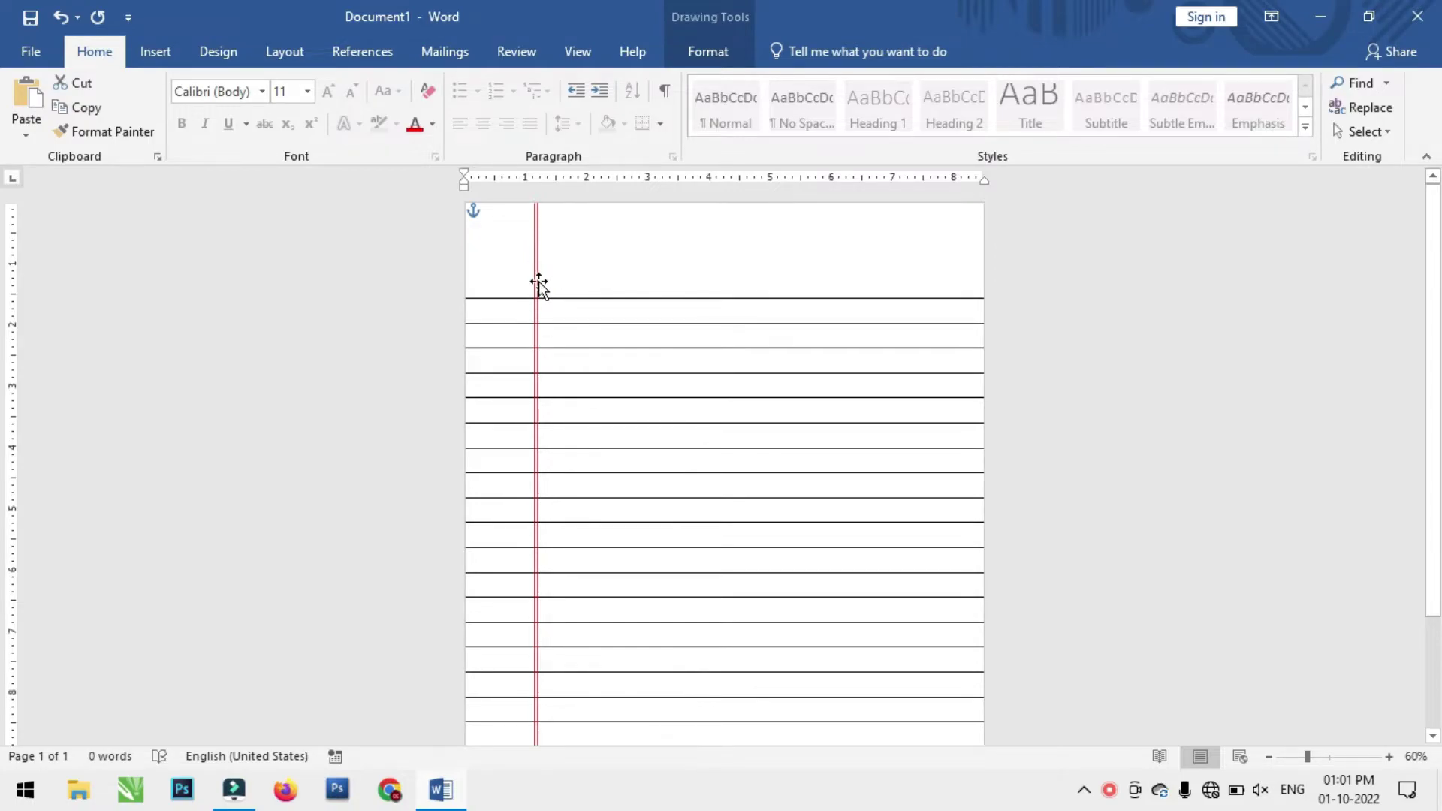
pyautogui.moveTo(537, 281); pyautogui.dragTo(549, 284)
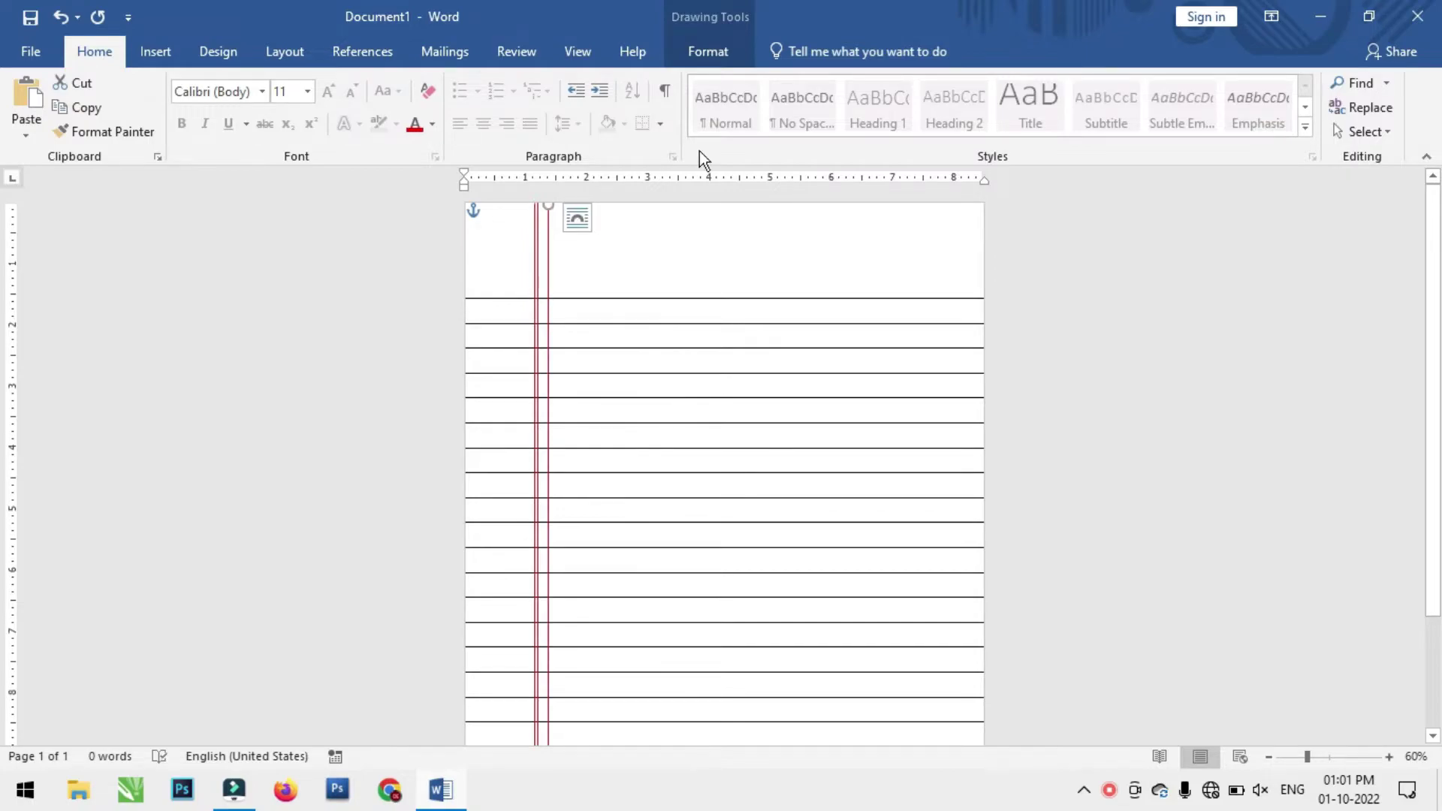
# Rotate a copied red line 90° horizontal near the page top, paste a copy just above
pyautogui.click(710, 66)
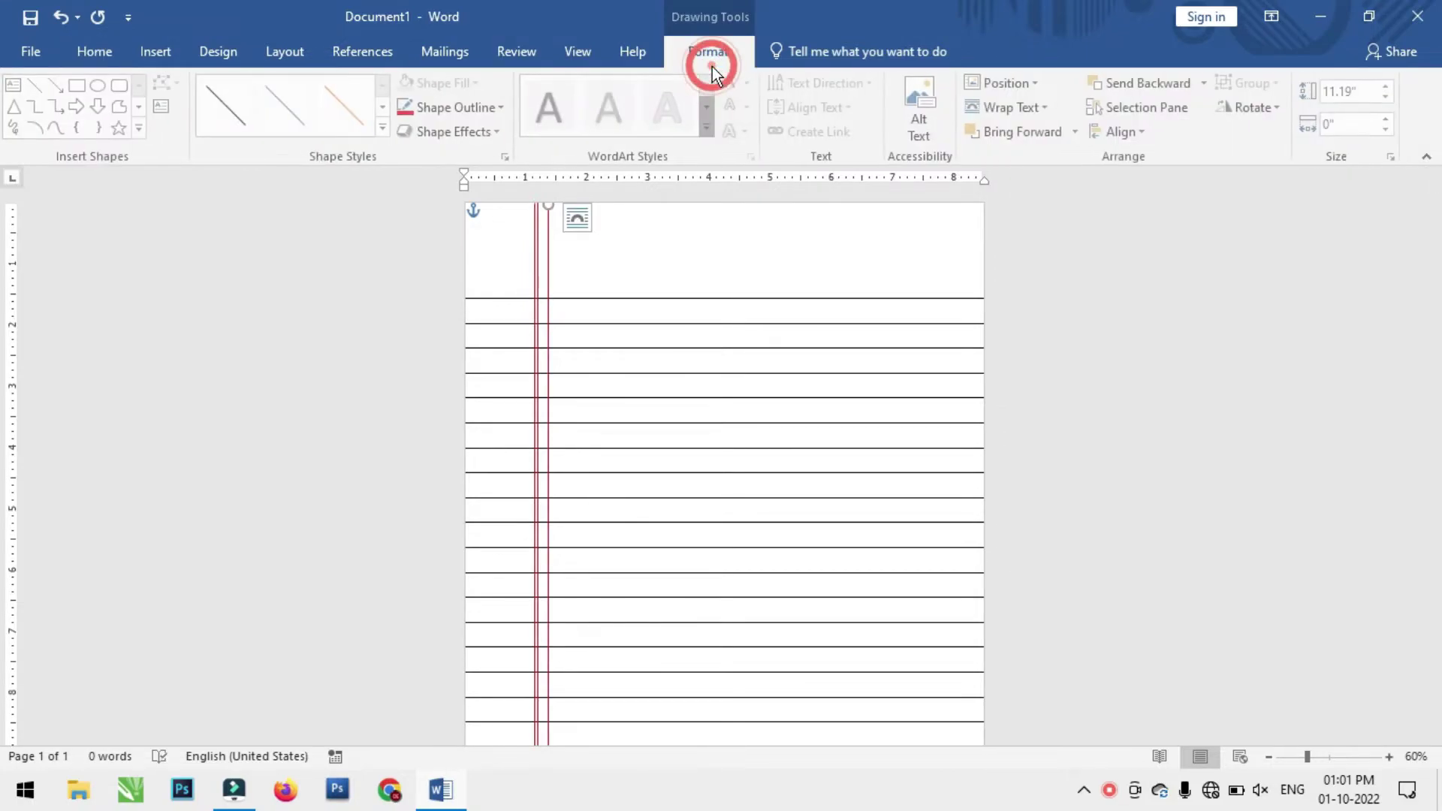
pyautogui.click(1259, 112)
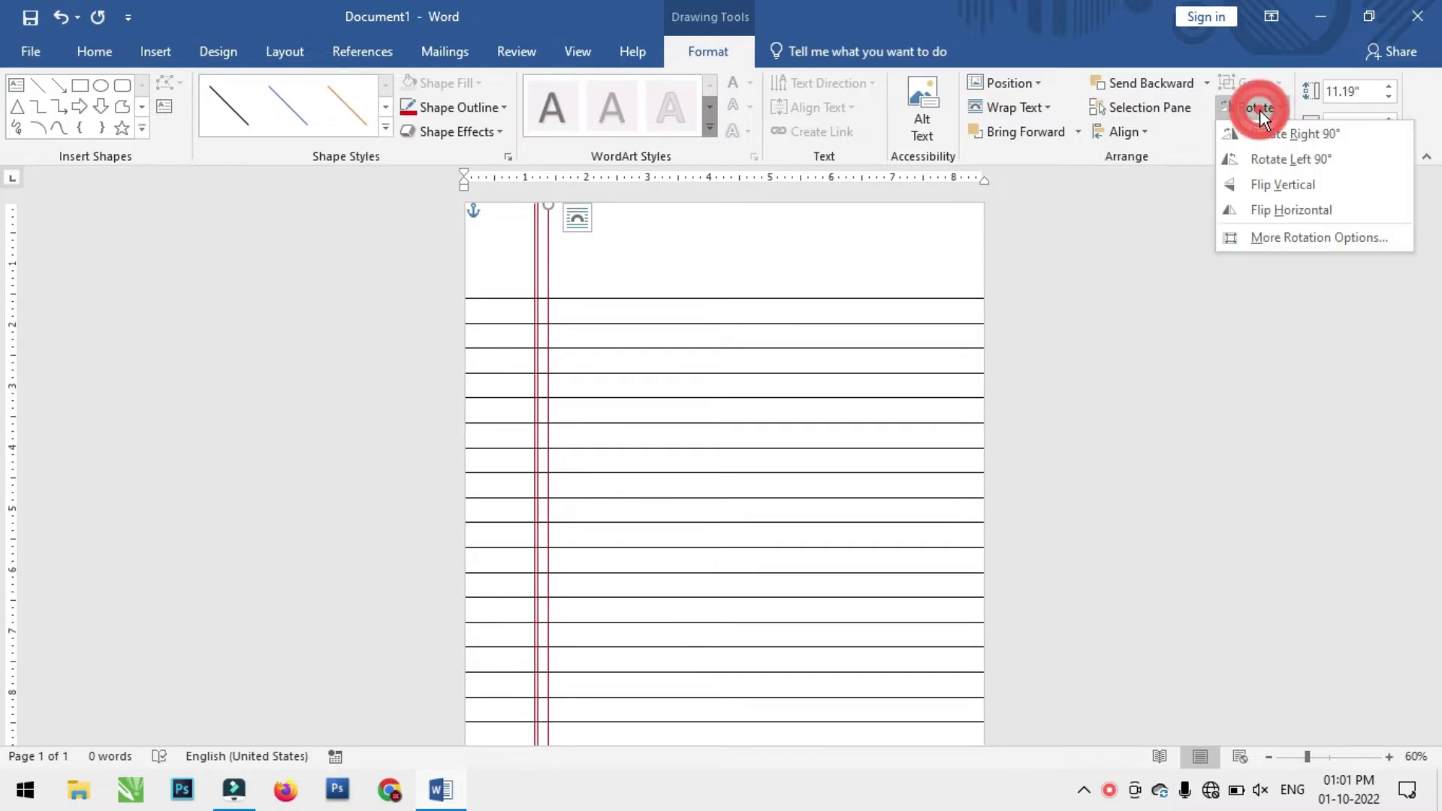
pyautogui.click(1272, 156)
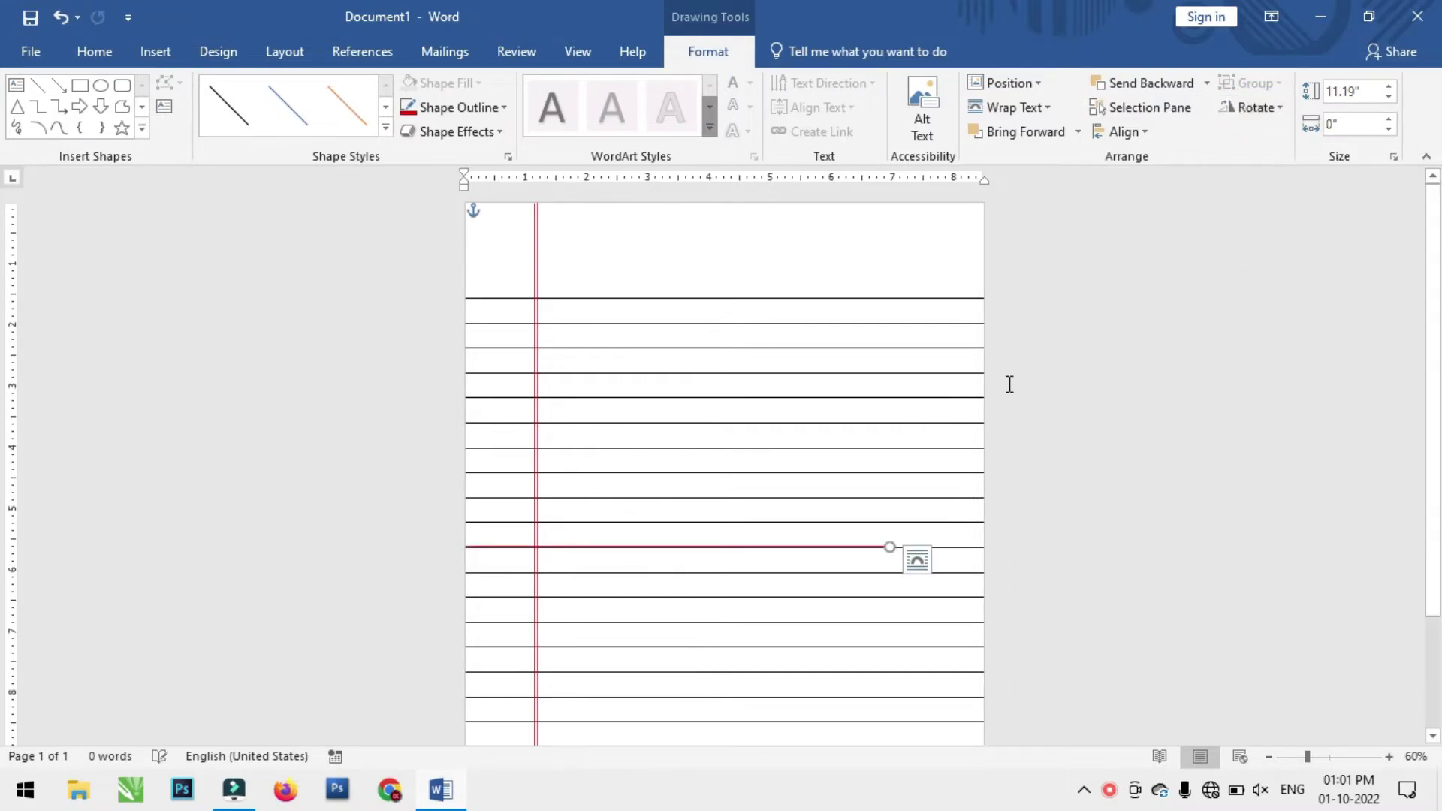
pyautogui.hotkey('ctrl', 'z')
pyautogui.press('Right')
pyautogui.press('Right')
pyautogui.press('Right')
pyautogui.press('Right')
pyautogui.press('Right')
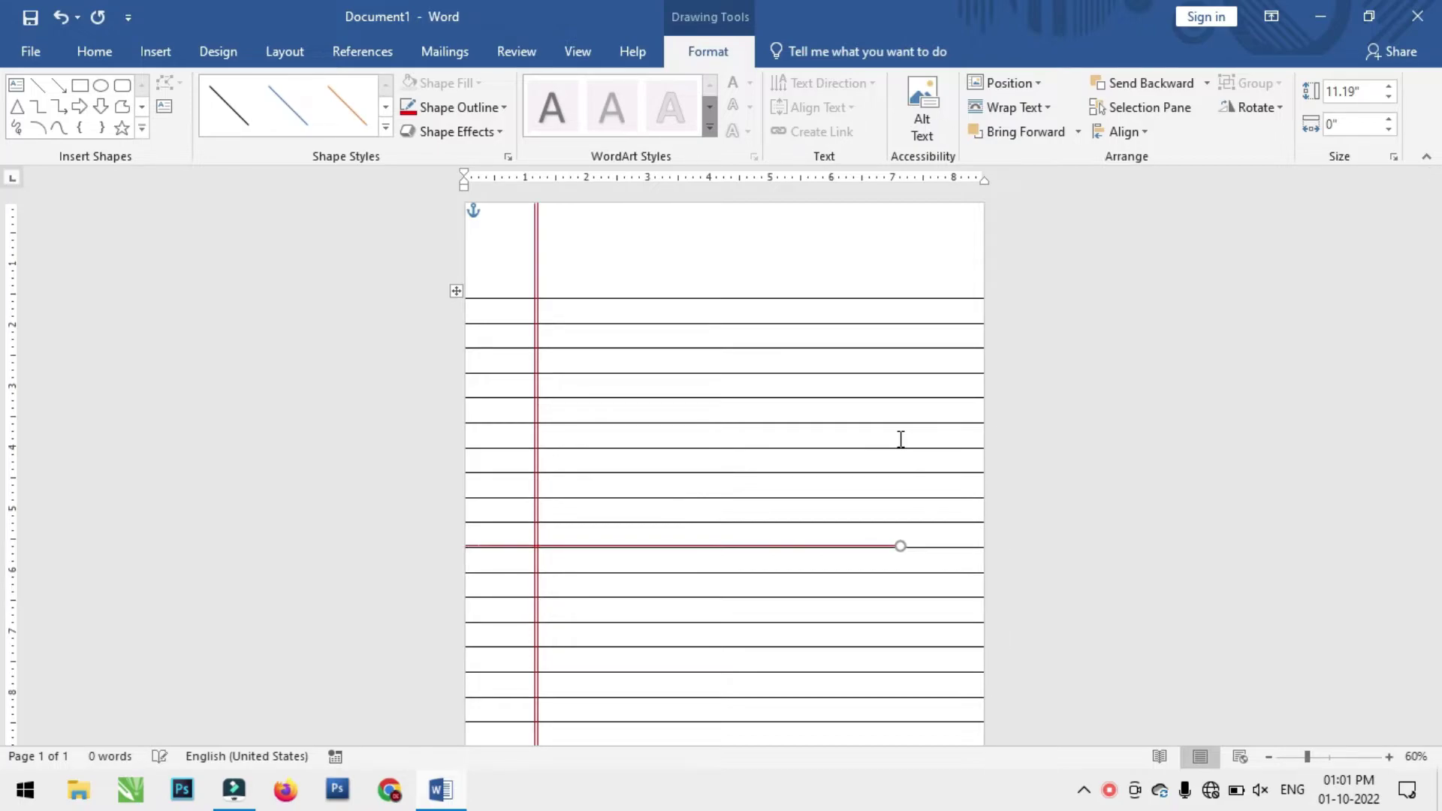
pyautogui.press('Up')
pyautogui.press('Up')
pyautogui.press('Up')
pyautogui.press('Up')
pyautogui.press('Up')
pyautogui.press('Up')
pyautogui.press('Up')
pyautogui.press('Up')
pyautogui.press('Right')
pyautogui.press('Right')
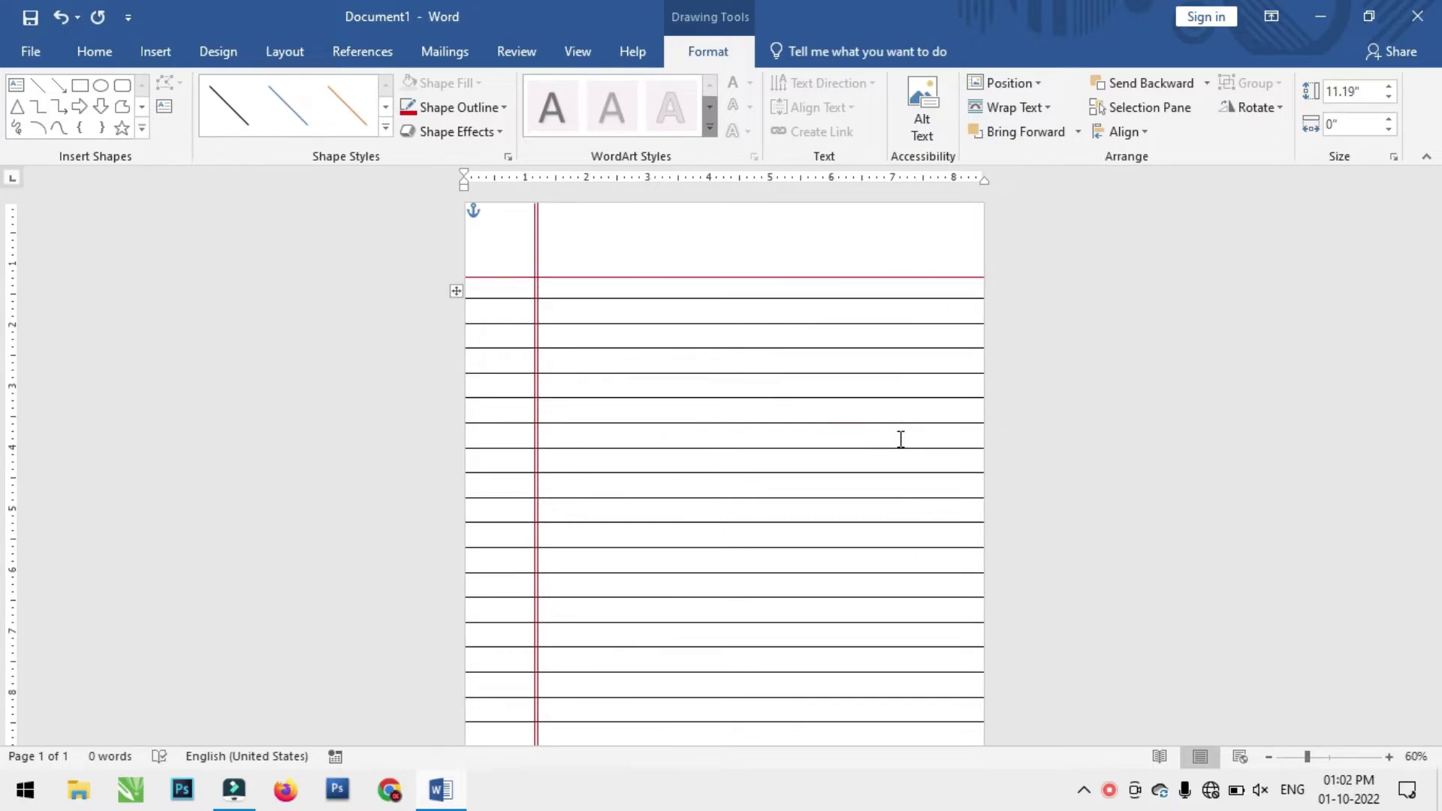
pyautogui.hotkey('ctrl', 'v')
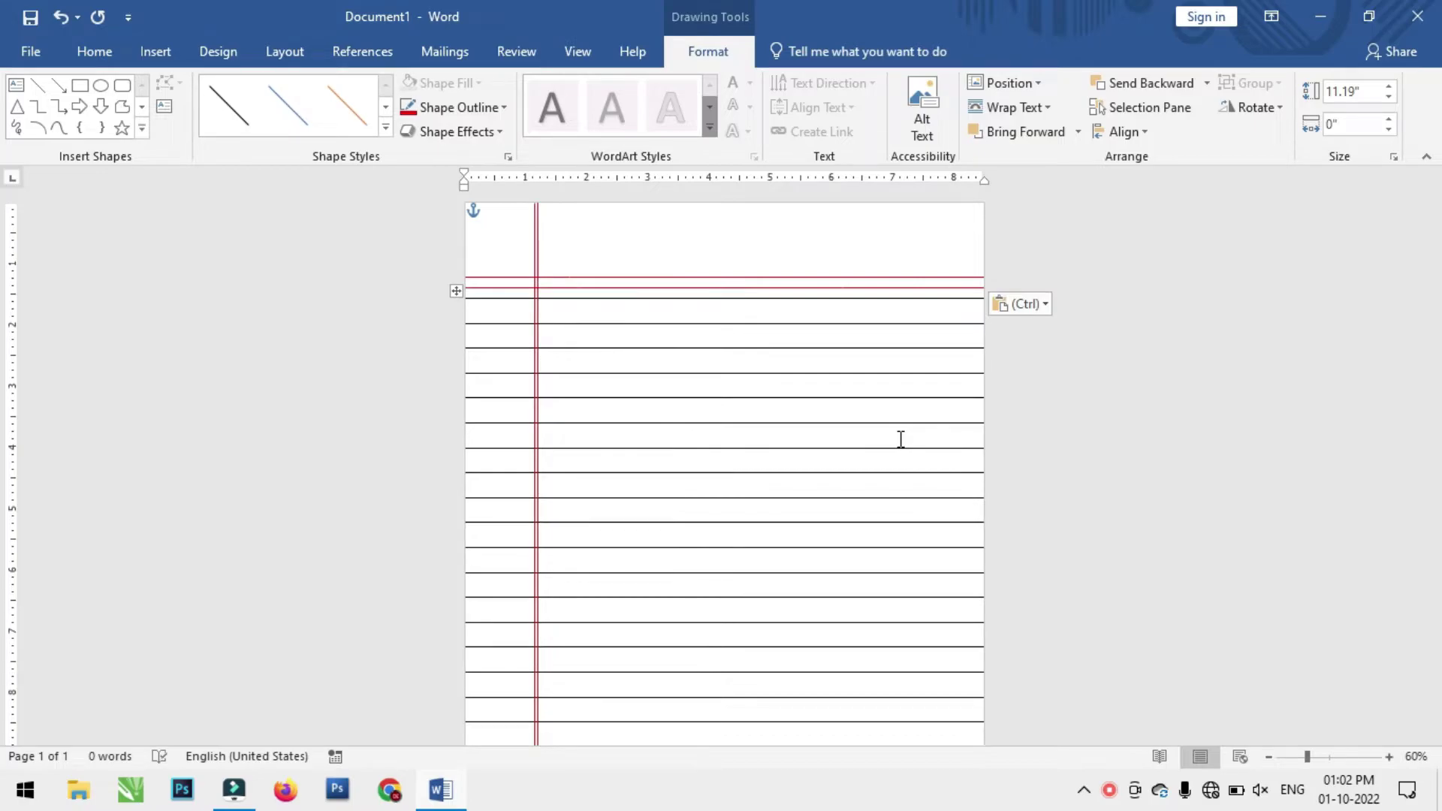
pyautogui.press('Up')
pyautogui.press('Up')
pyautogui.press('Up')
pyautogui.press('Up')
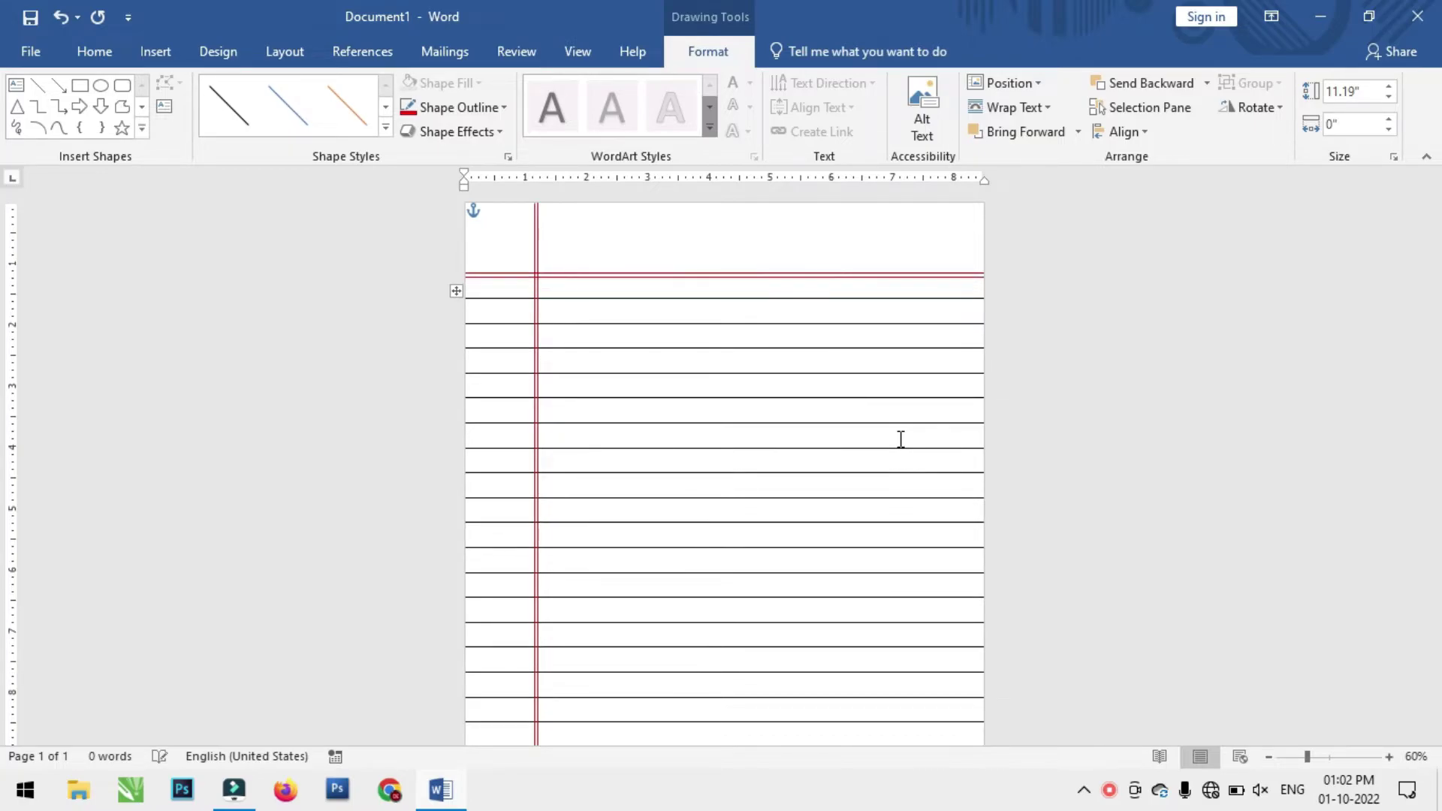
# Draw a rounded rectangle at the top right with No Fill and a red outline
pyautogui.click(155, 48)
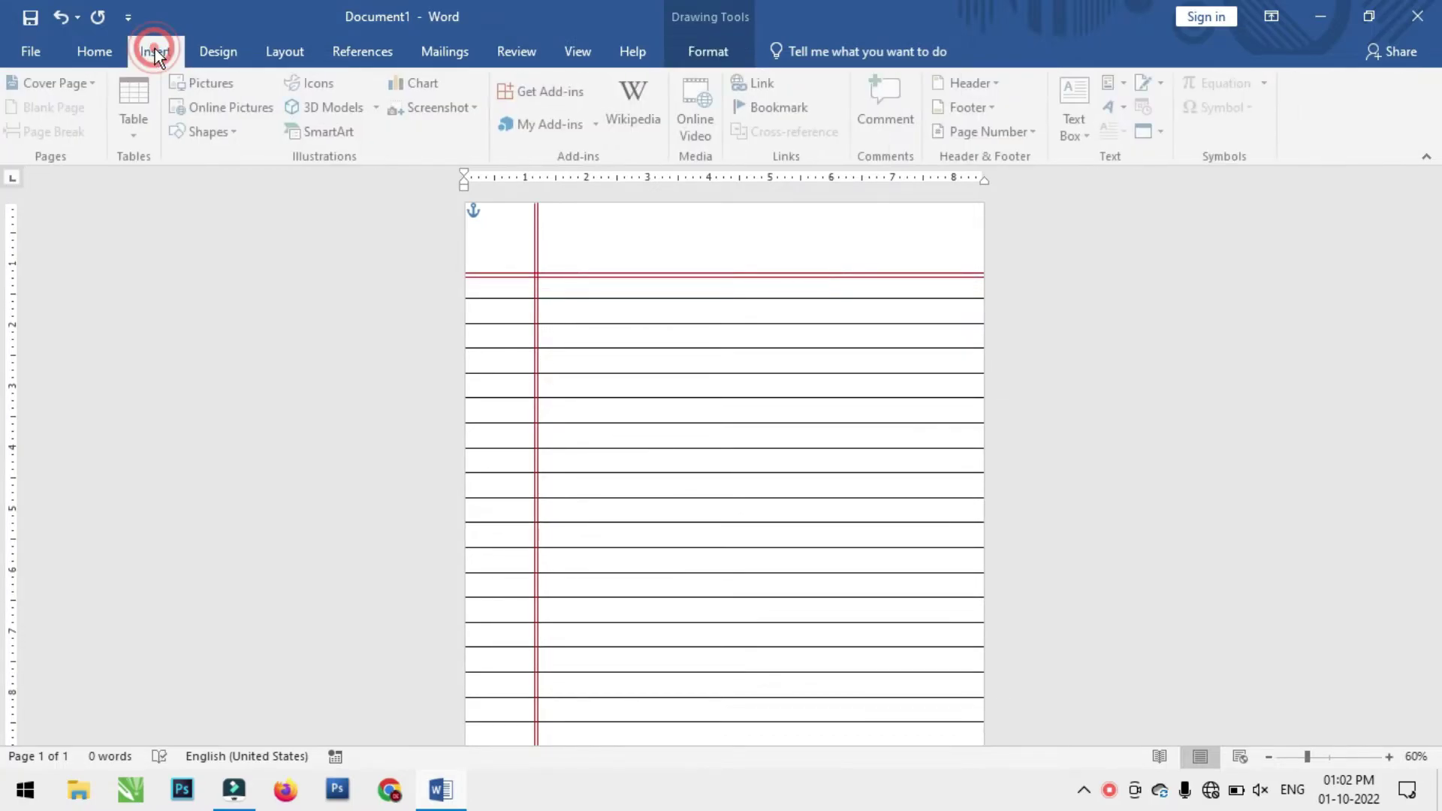
pyautogui.click(191, 135)
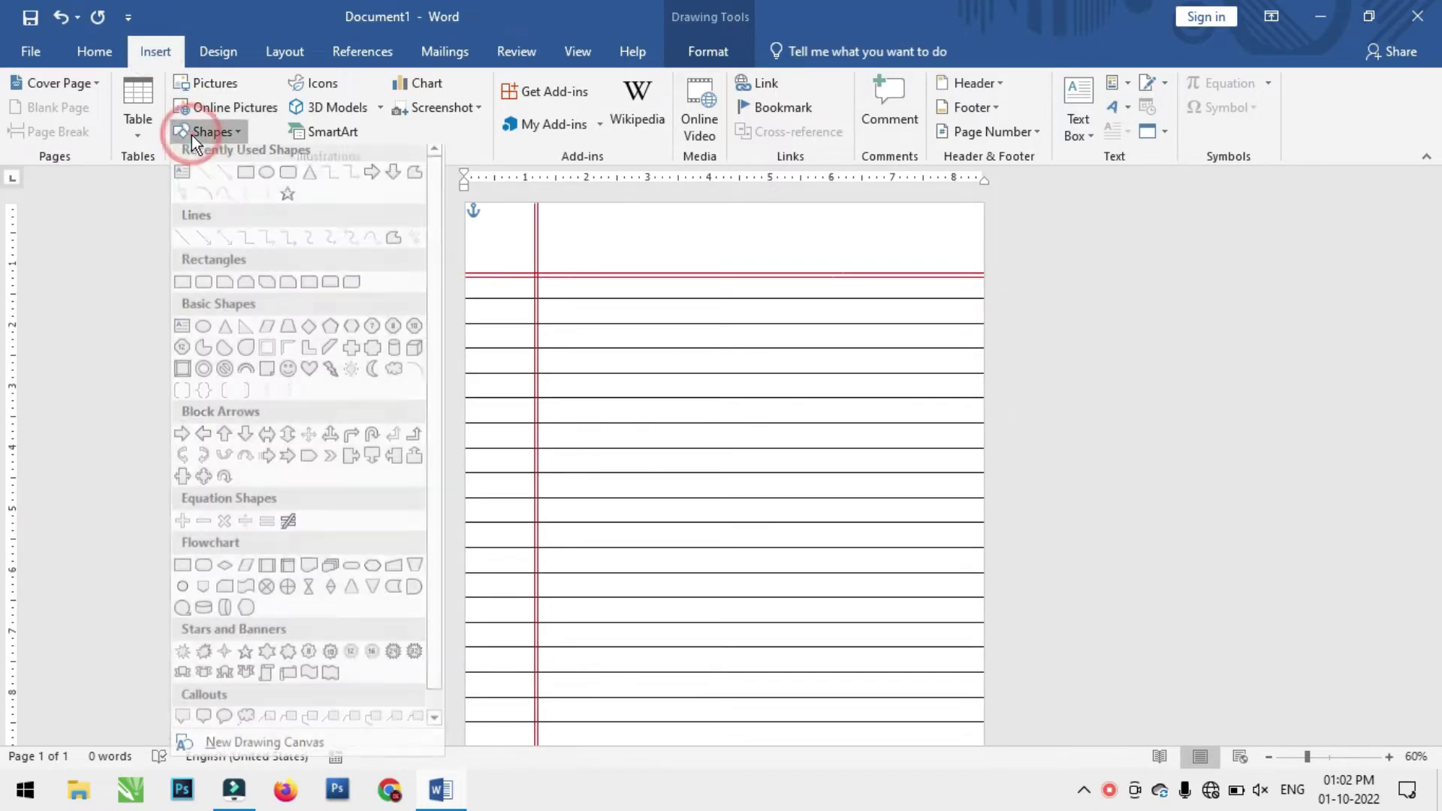
pyautogui.click(289, 180)
pyautogui.moveTo(829, 213); pyautogui.dragTo(945, 261)
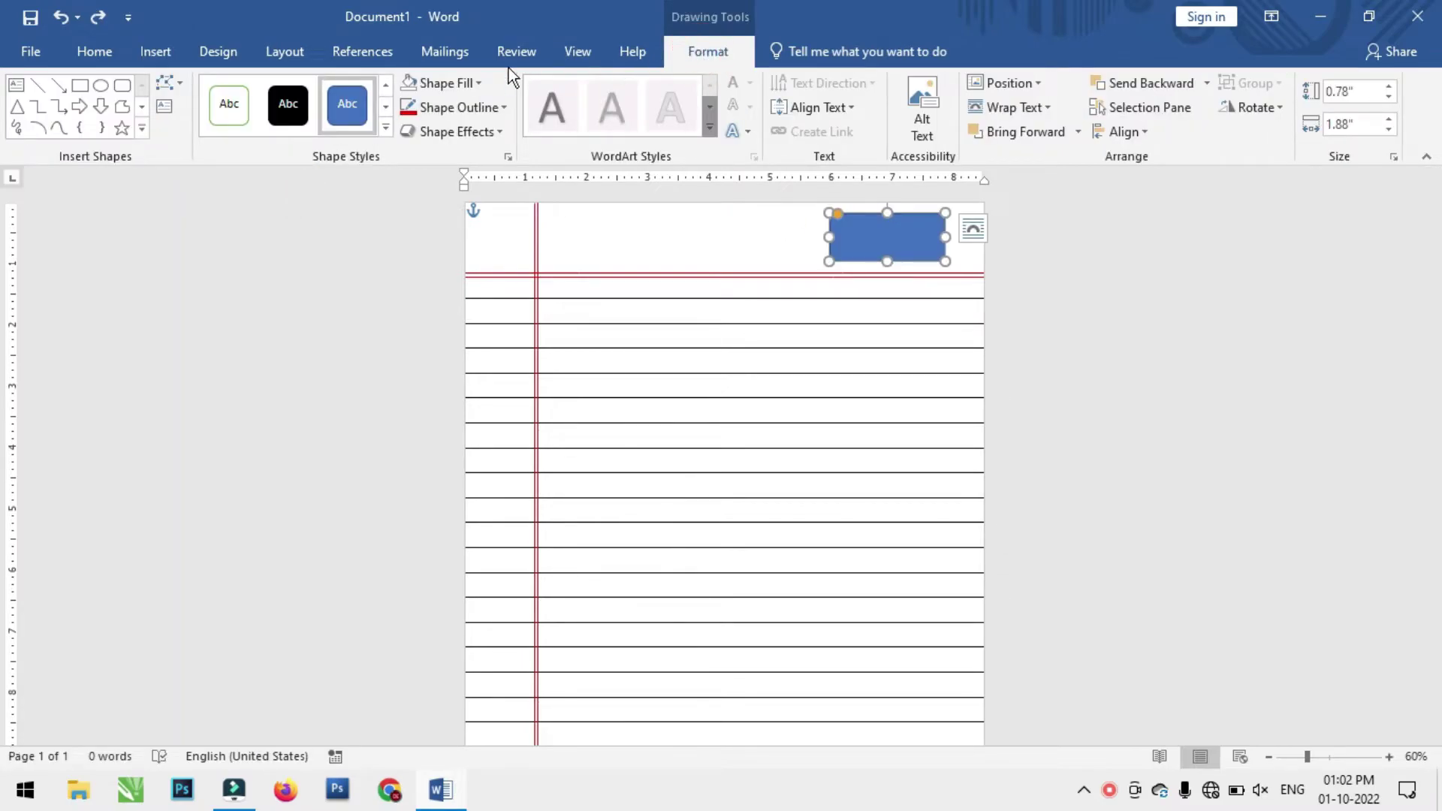
pyautogui.click(465, 83)
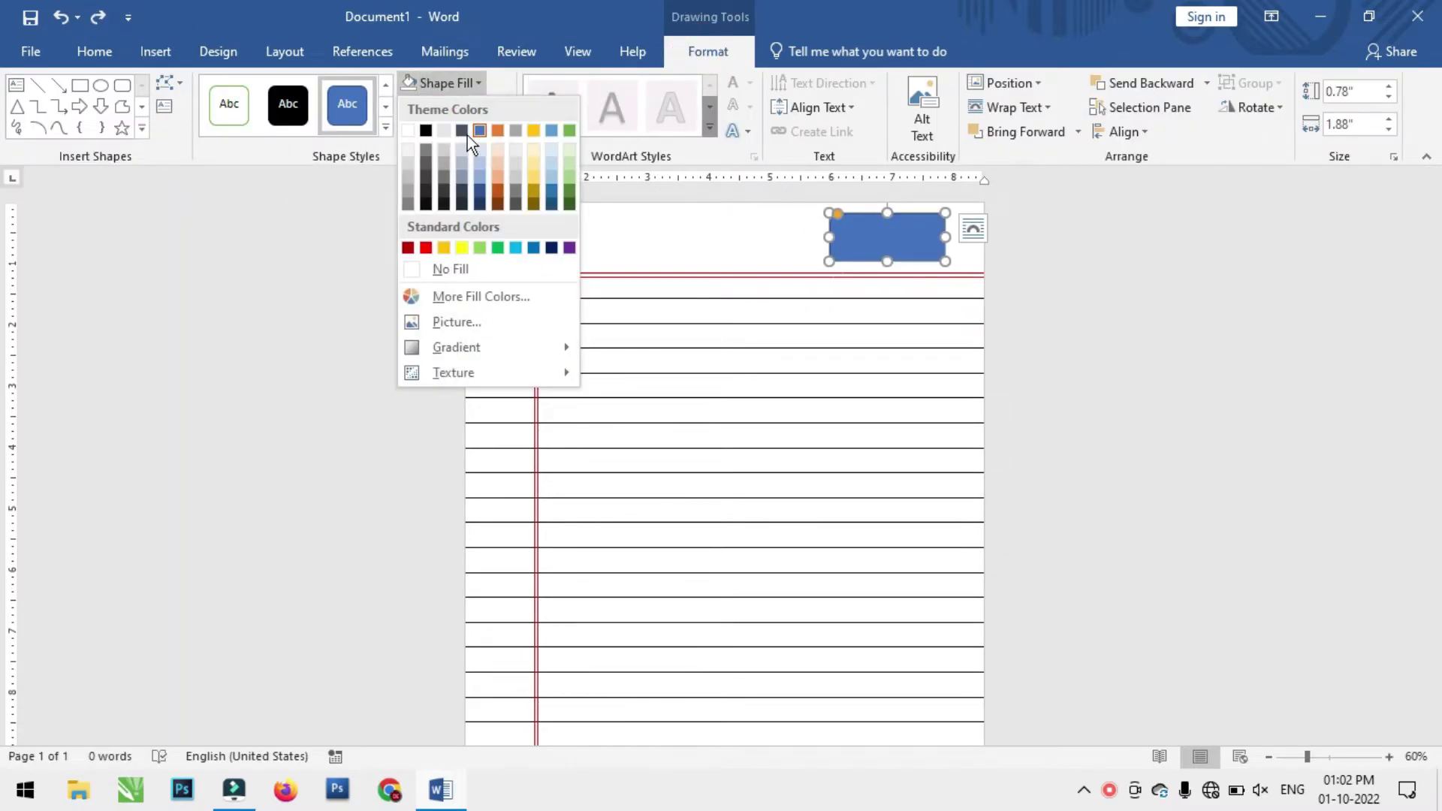
pyautogui.click(483, 270)
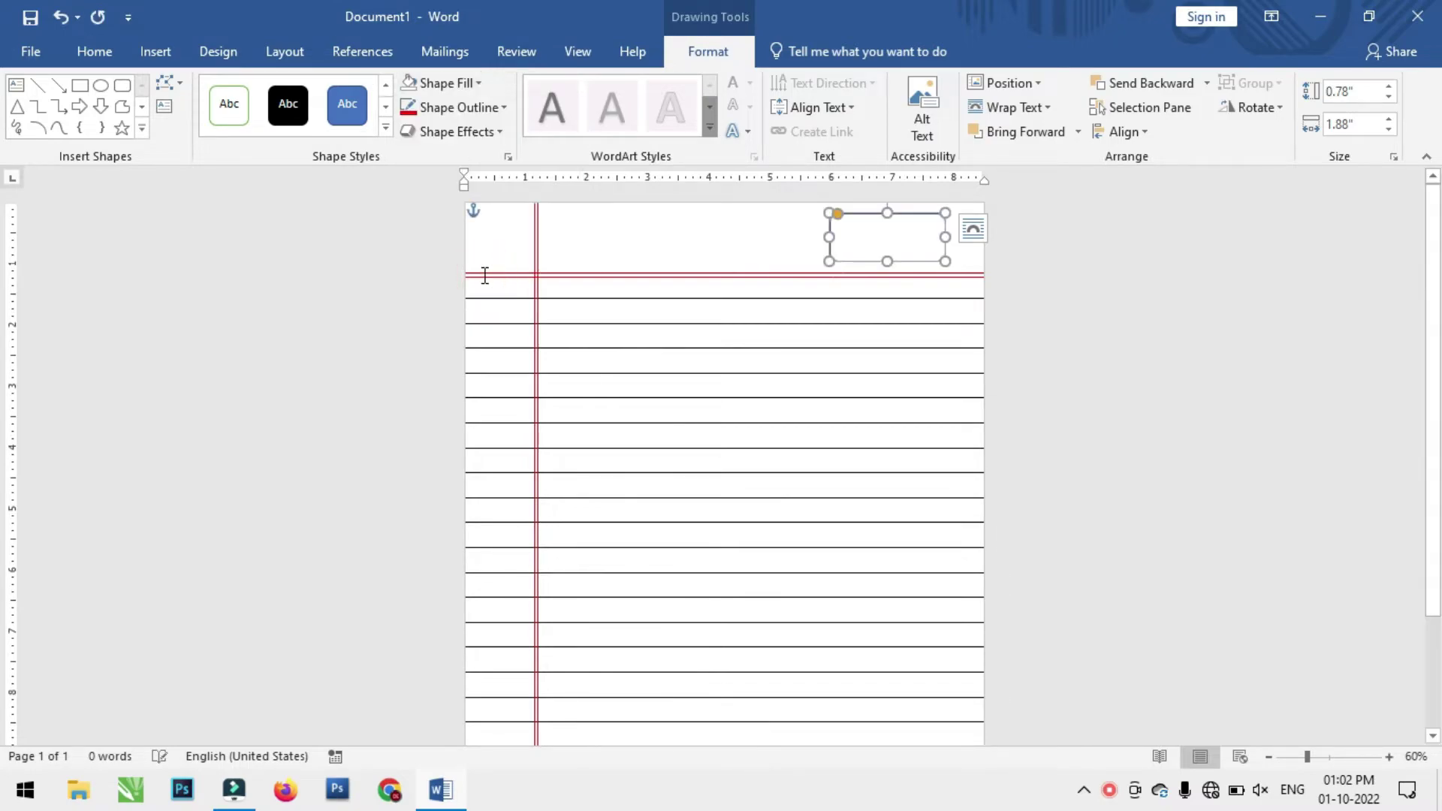
pyautogui.click(460, 113)
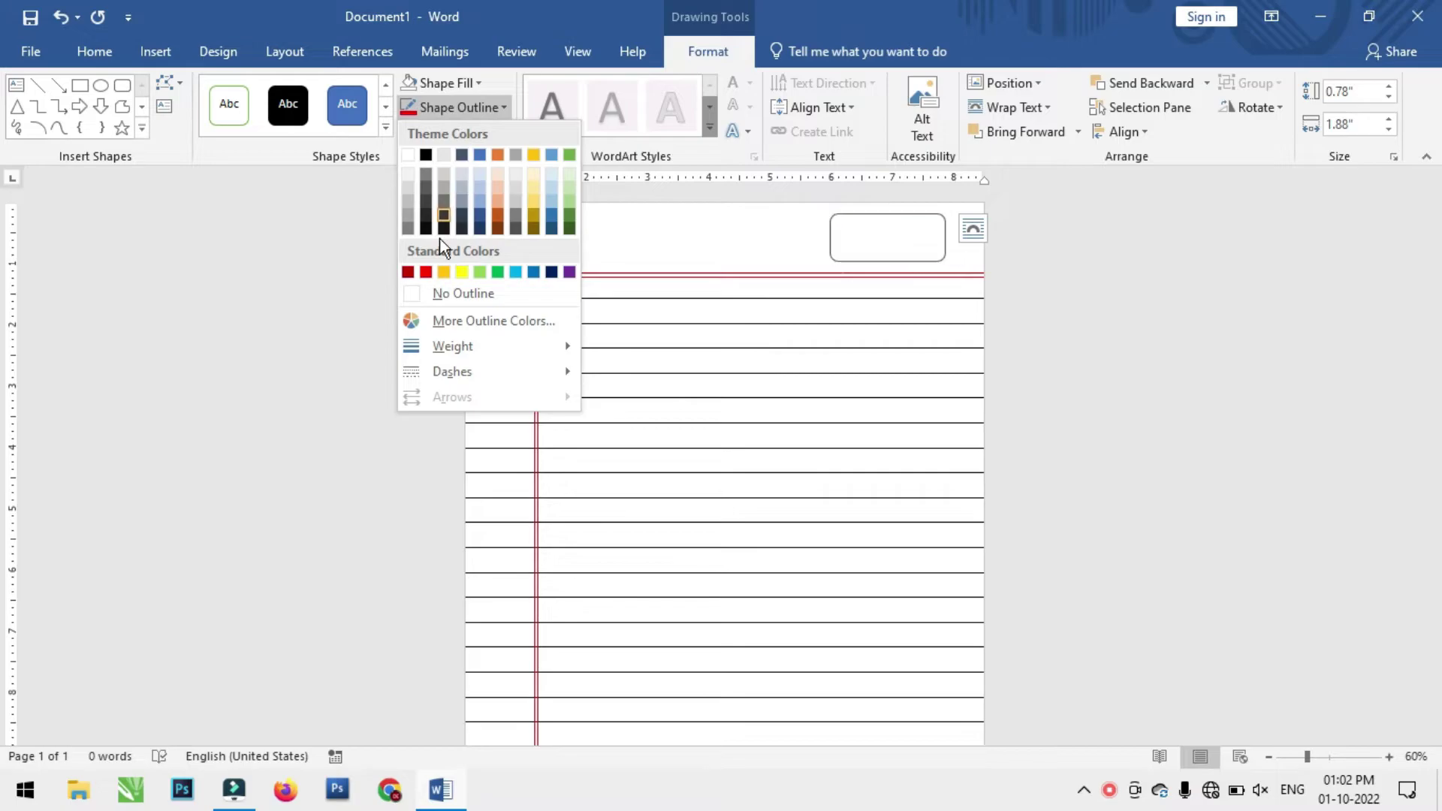
pyautogui.click(426, 272)
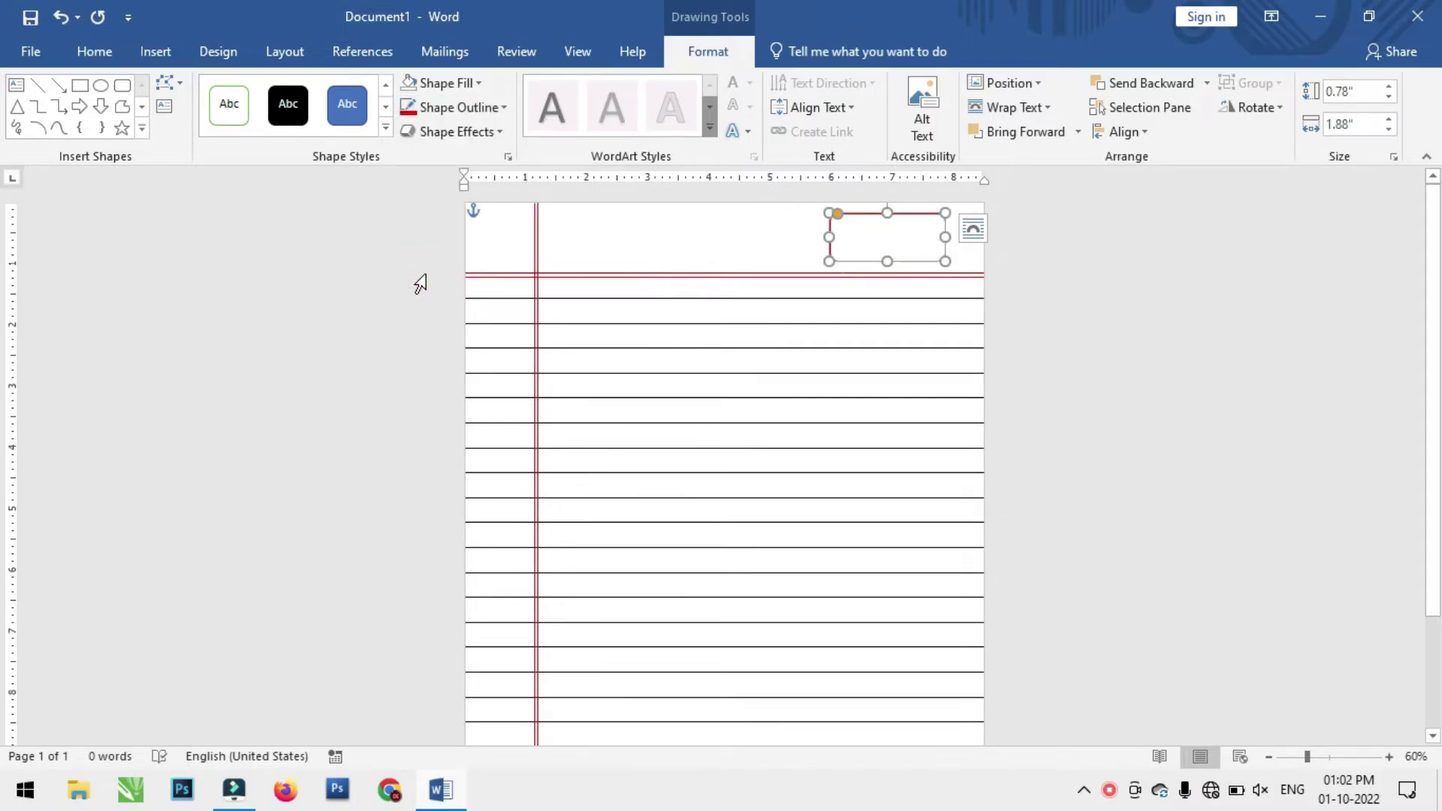
pyautogui.press('Escape')
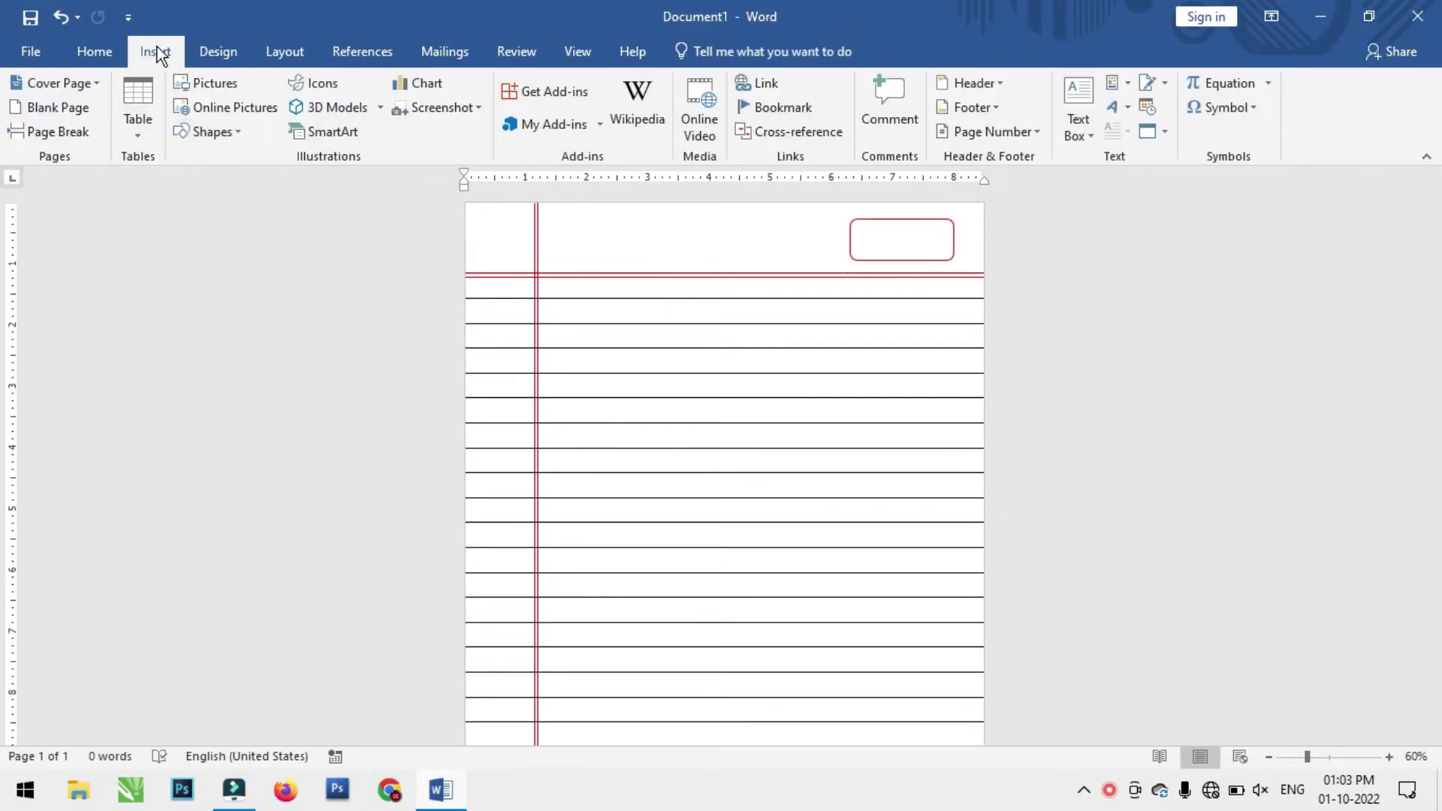
# Draw a text box inside the red rounded box with No Fill and No Outline
pyautogui.click(214, 134)
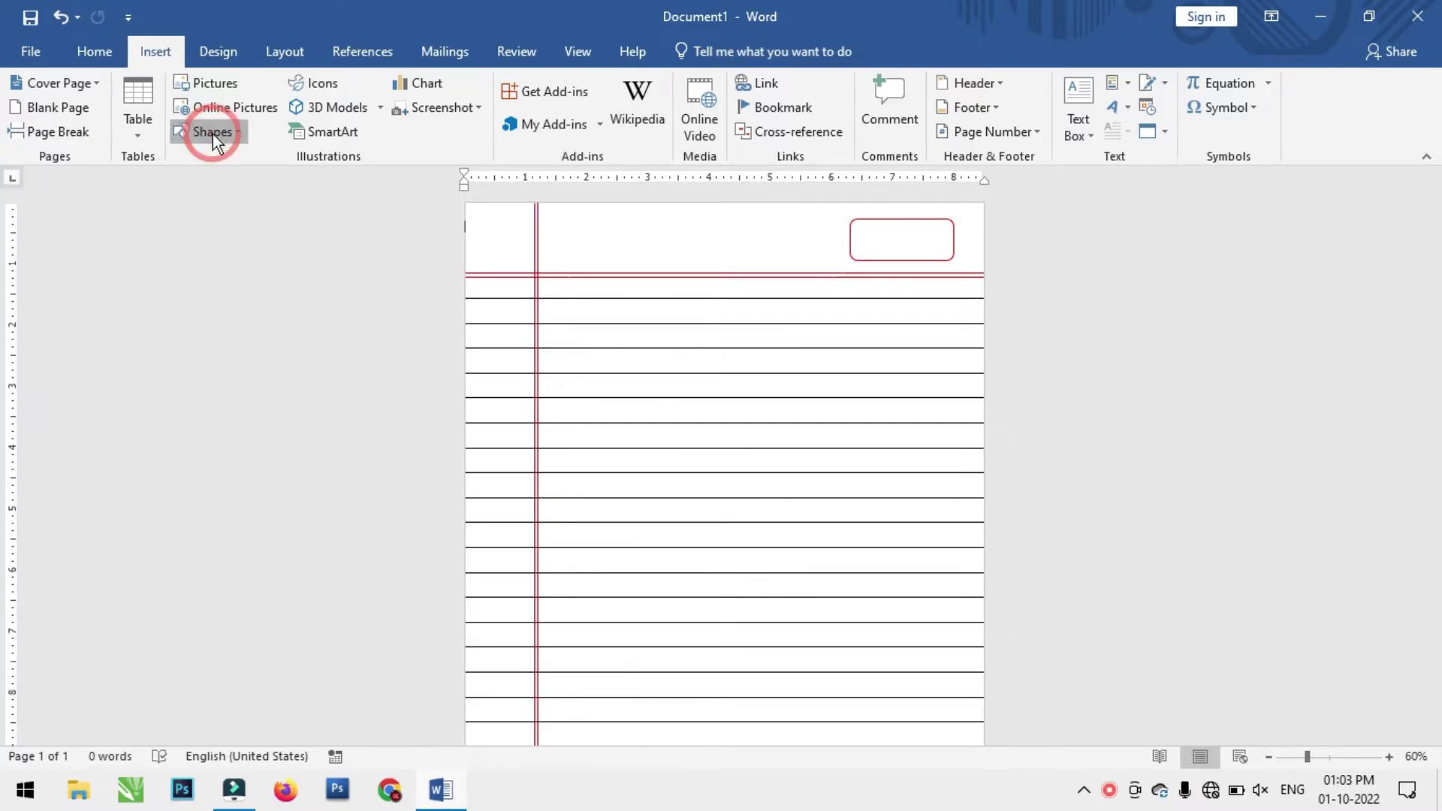
pyautogui.click(183, 181)
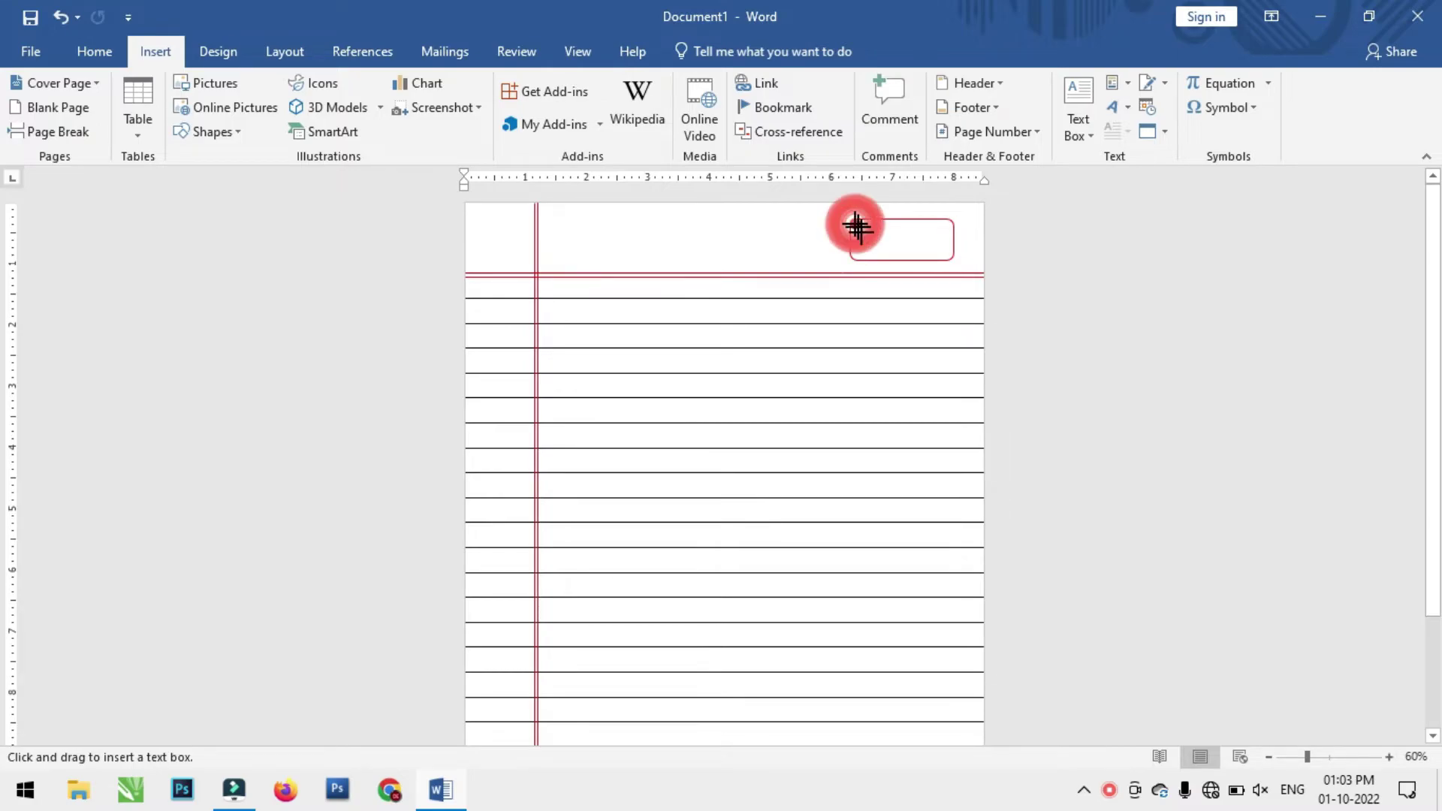
pyautogui.moveTo(855, 224); pyautogui.dragTo(956, 266)
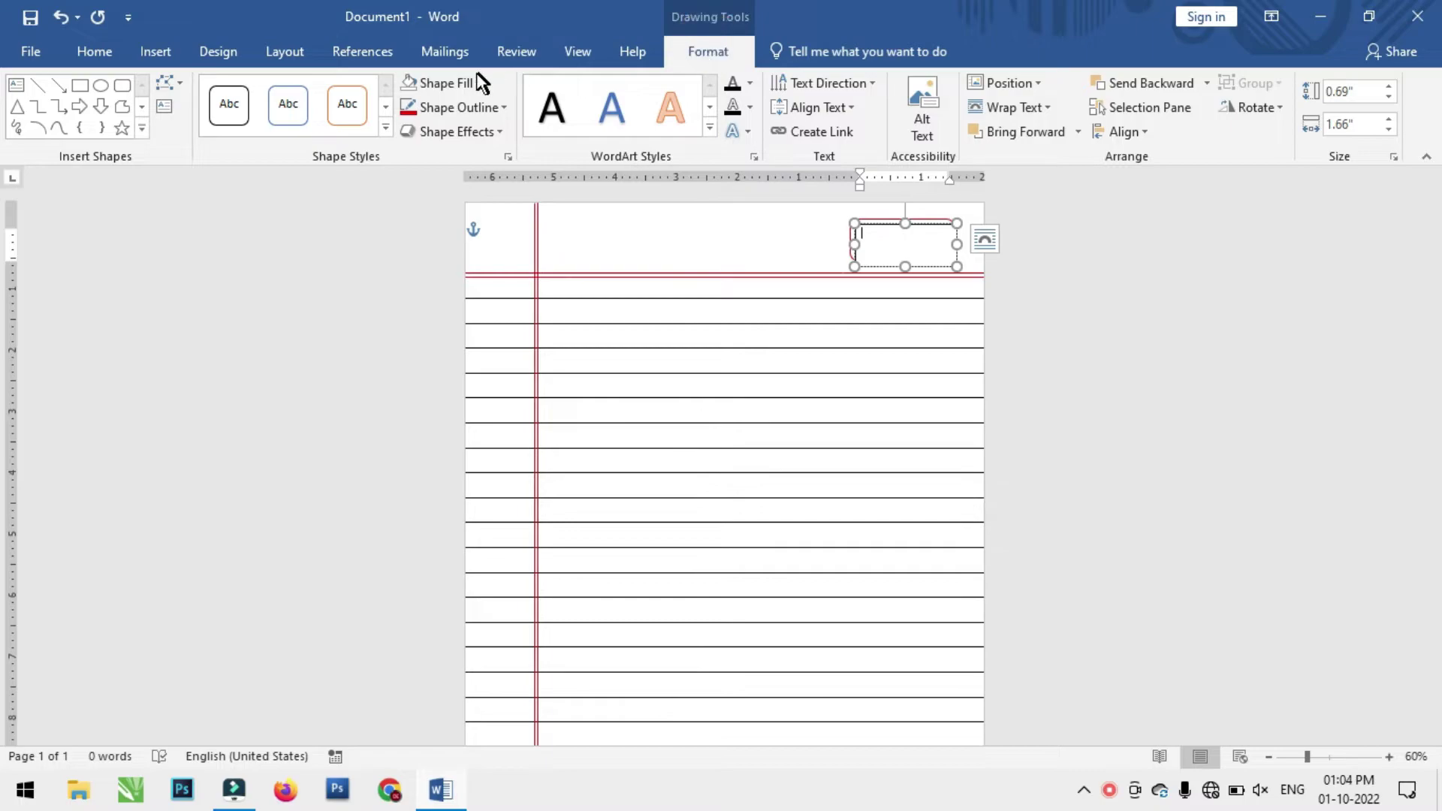
pyautogui.click(461, 76)
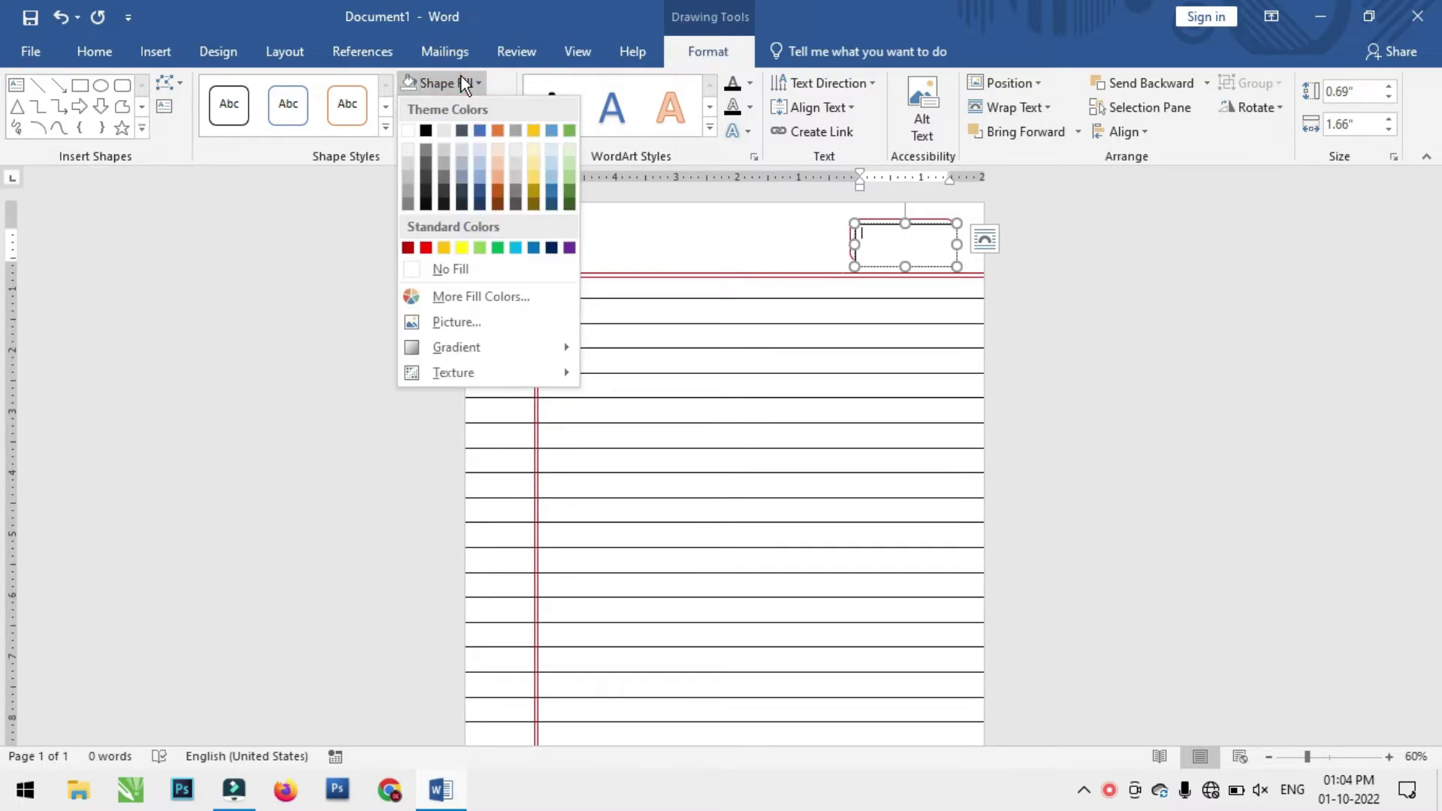
pyautogui.click(460, 270)
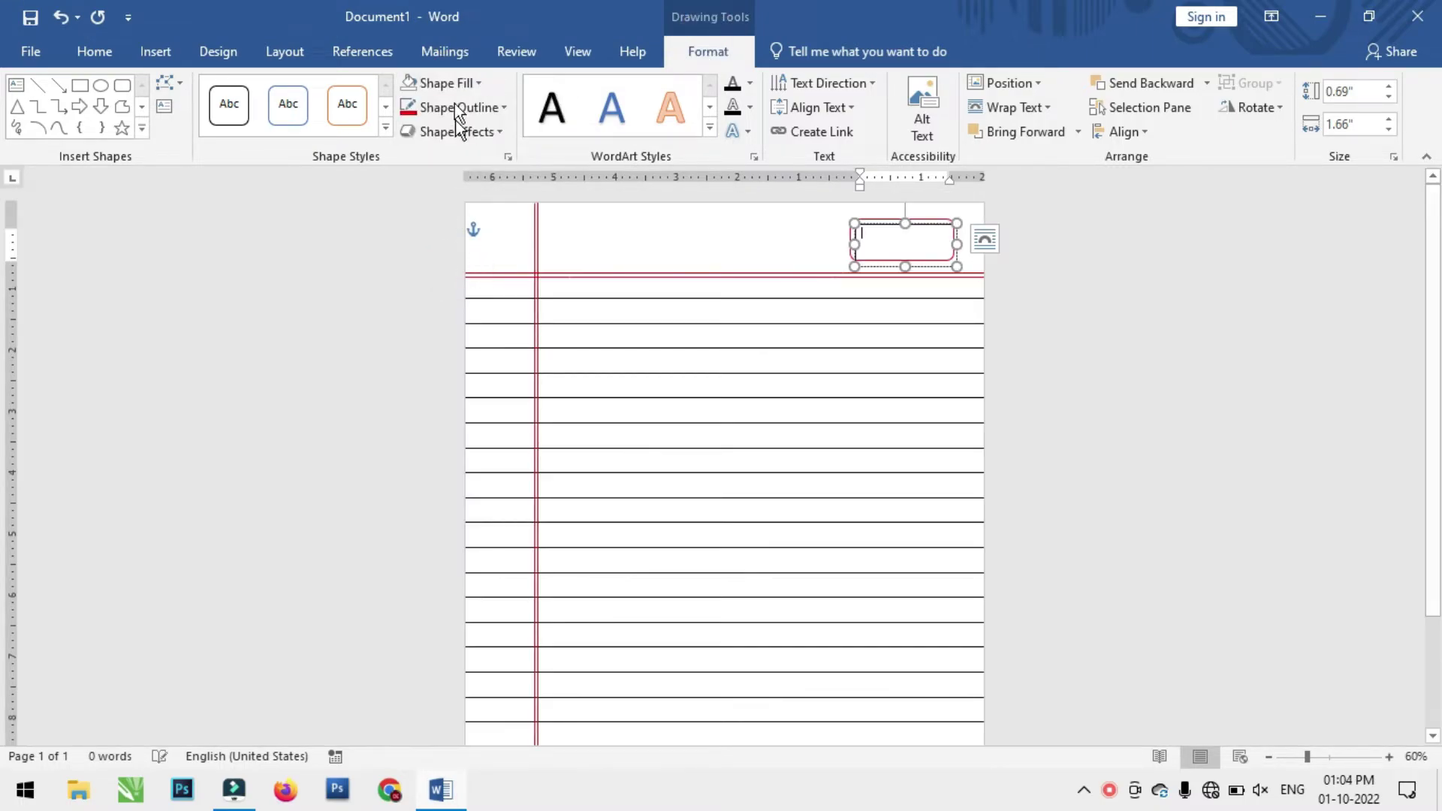
pyautogui.click(453, 103)
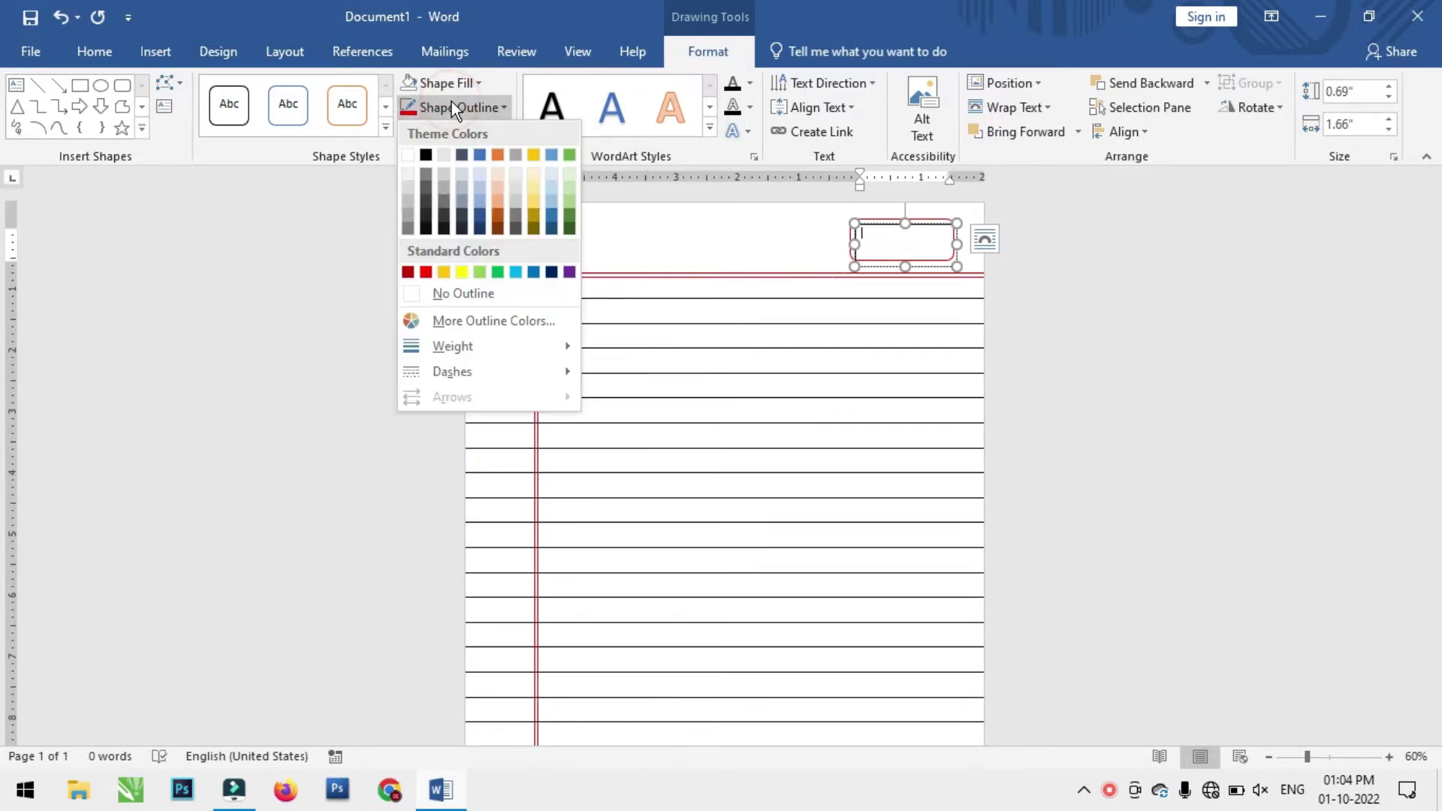
pyautogui.click(476, 292)
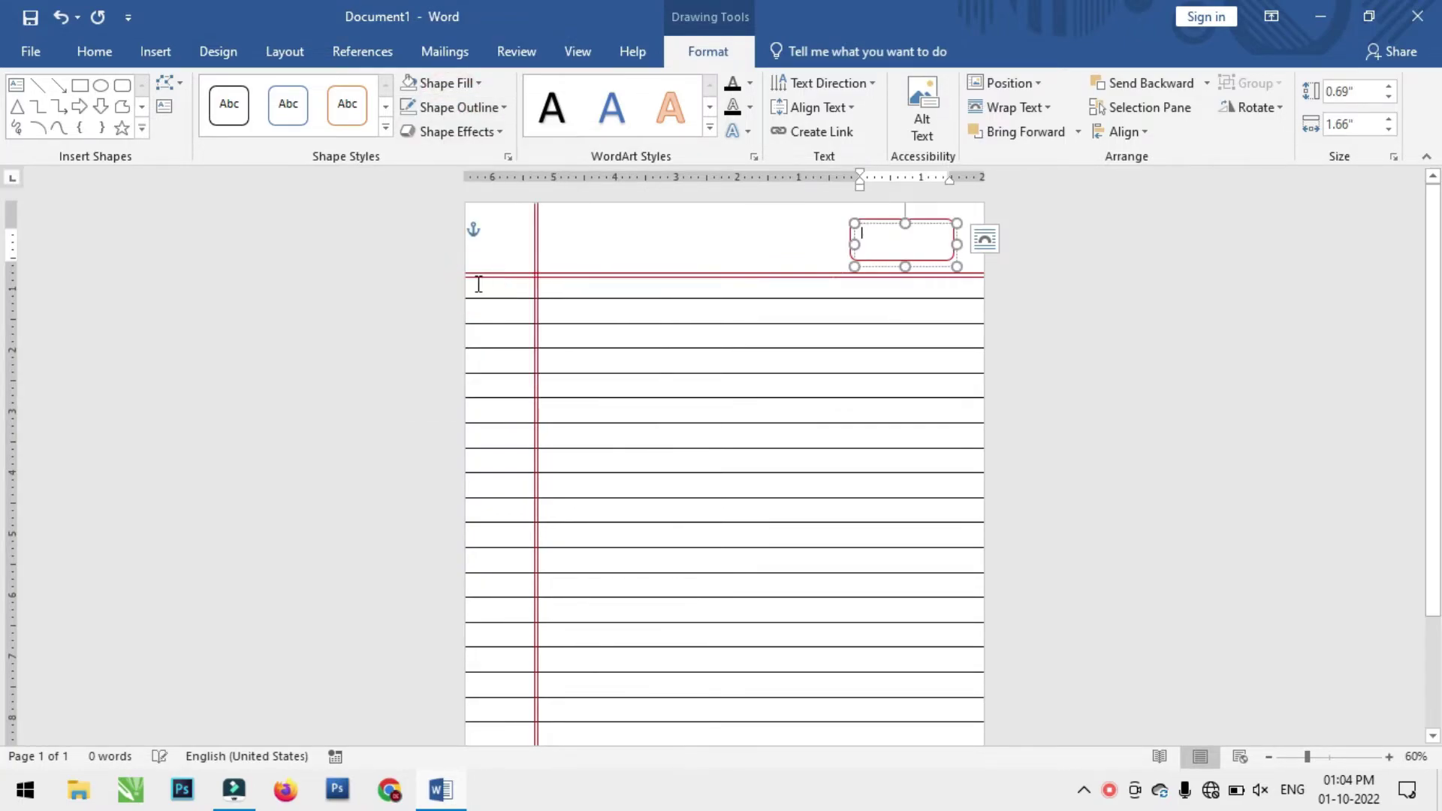
pyautogui.click(76, 44)
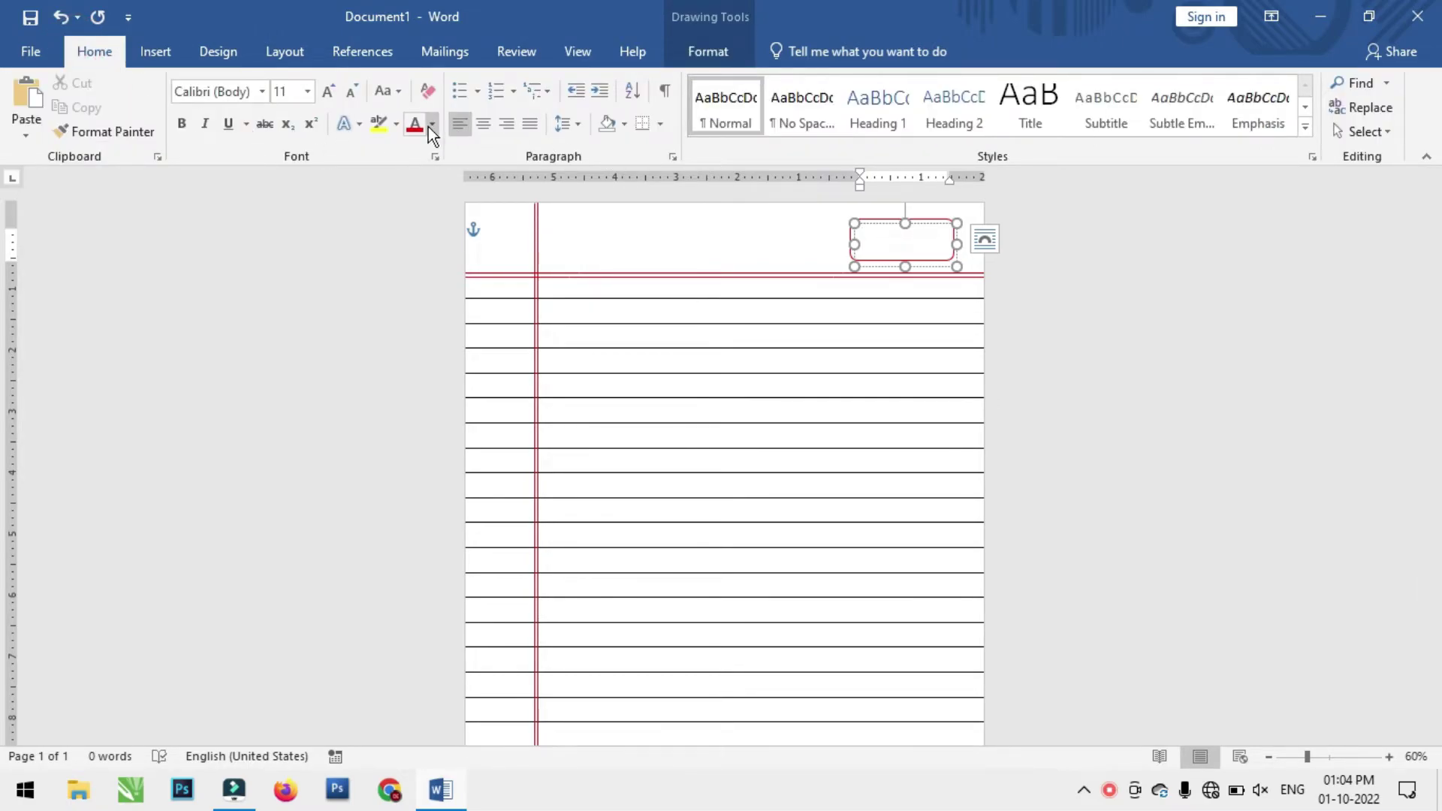
# Type red 'Date ...............' and 'Page ...............' lines in the text box
pyautogui.click(417, 128)
pyautogui.write('Da')
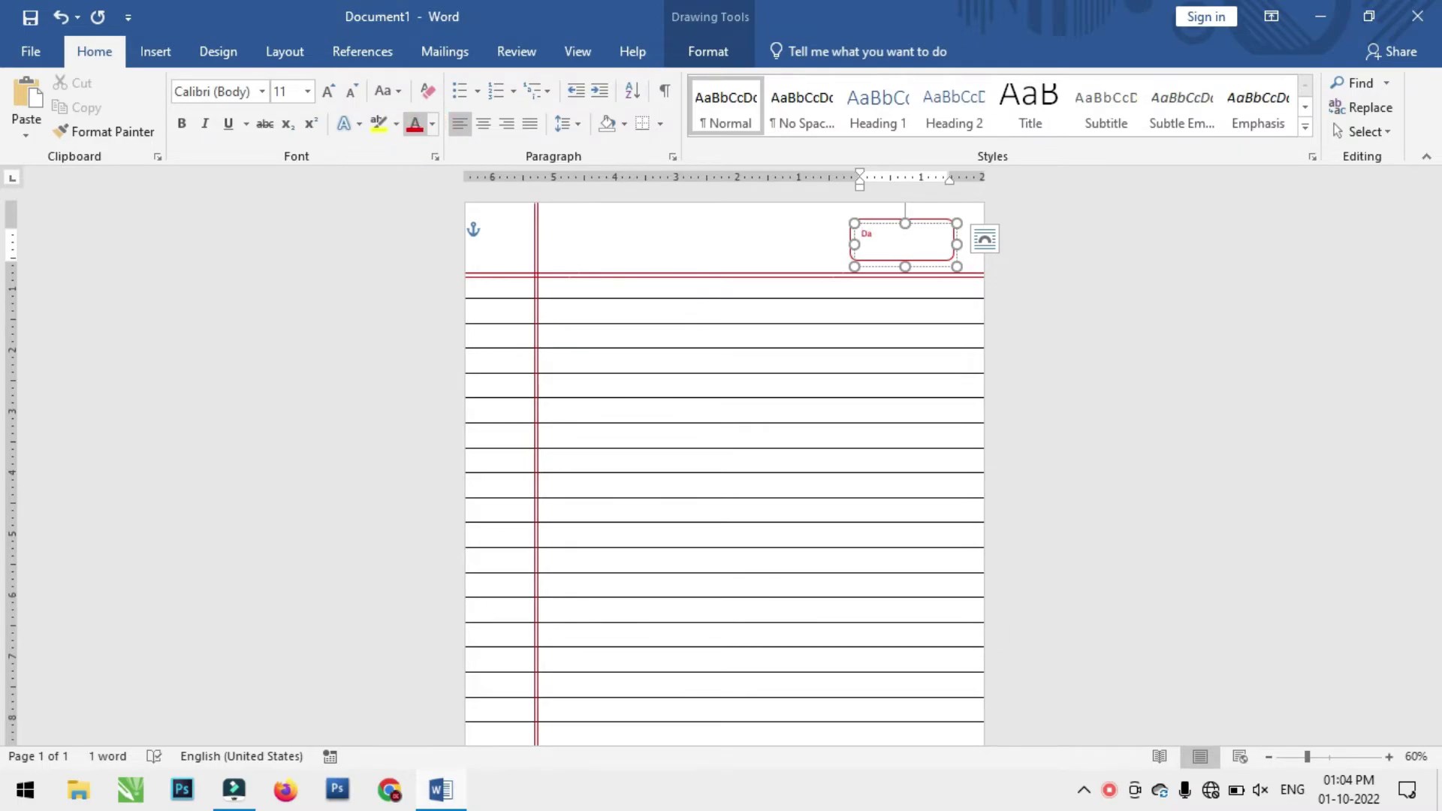
pyautogui.write('te ...............')
pyautogui.press('Return')
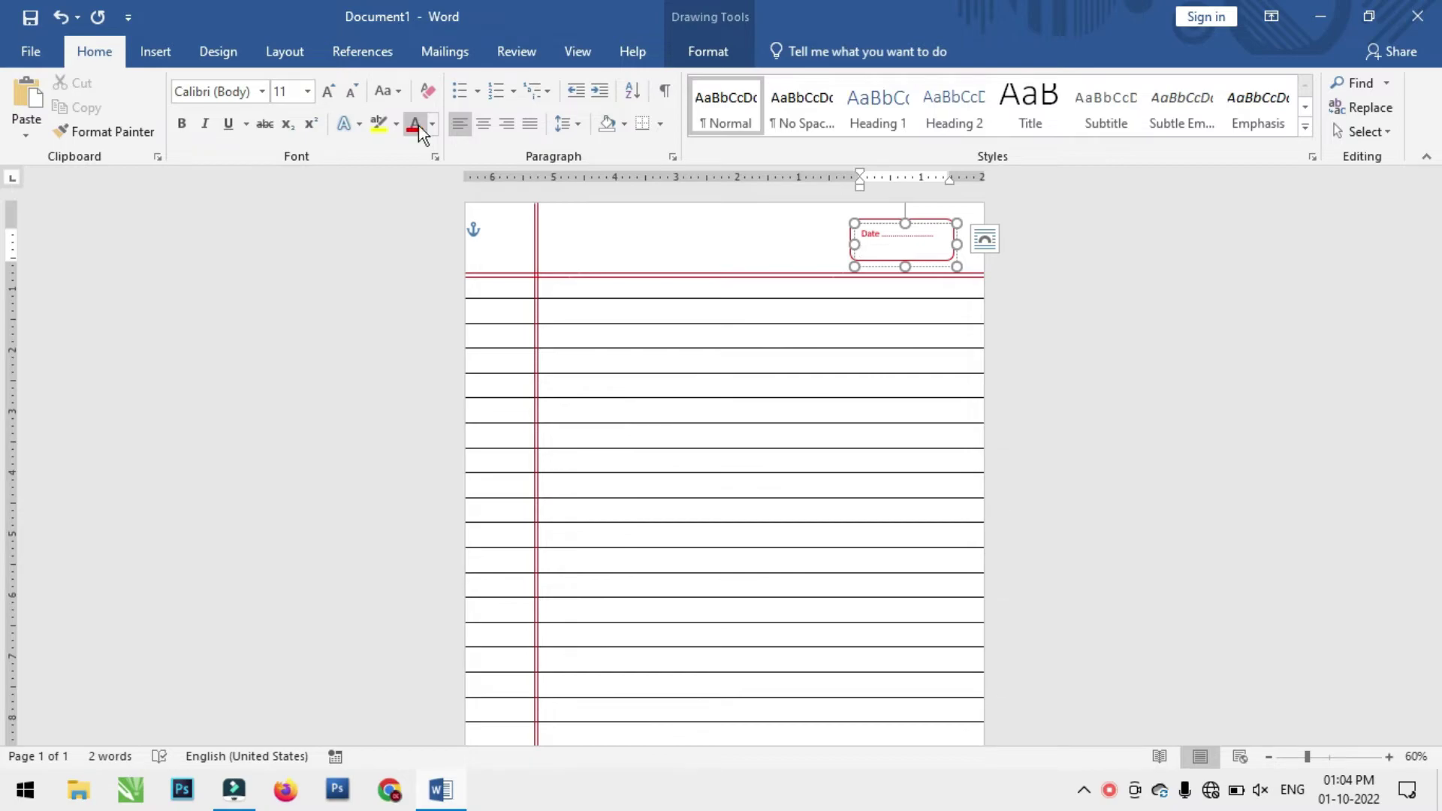
pyautogui.write('Page ...............')
# Remove space after paragraphs for all box text and enlarge the font a few sizes
pyautogui.hotkey('ctrl', 'a')
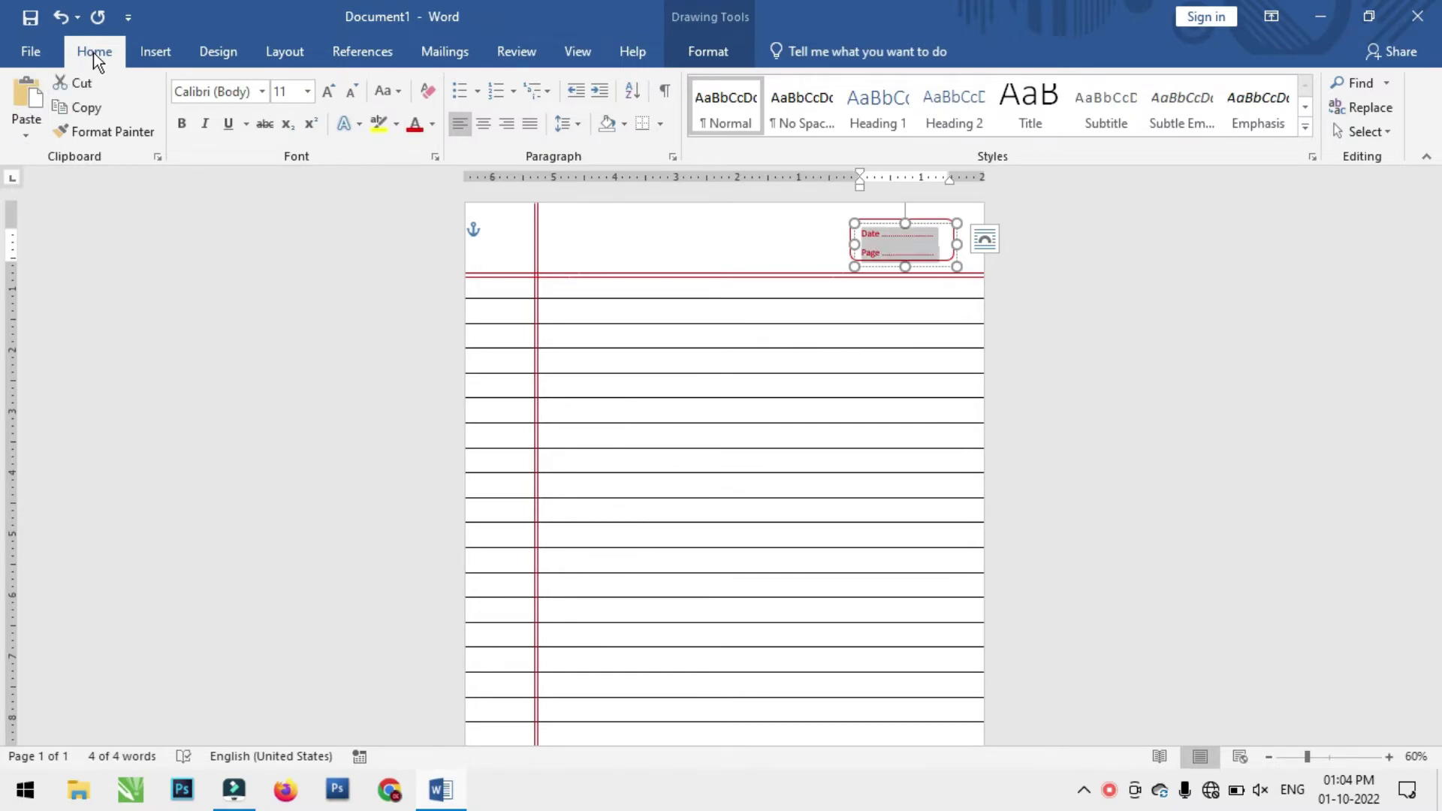
pyautogui.click(575, 134)
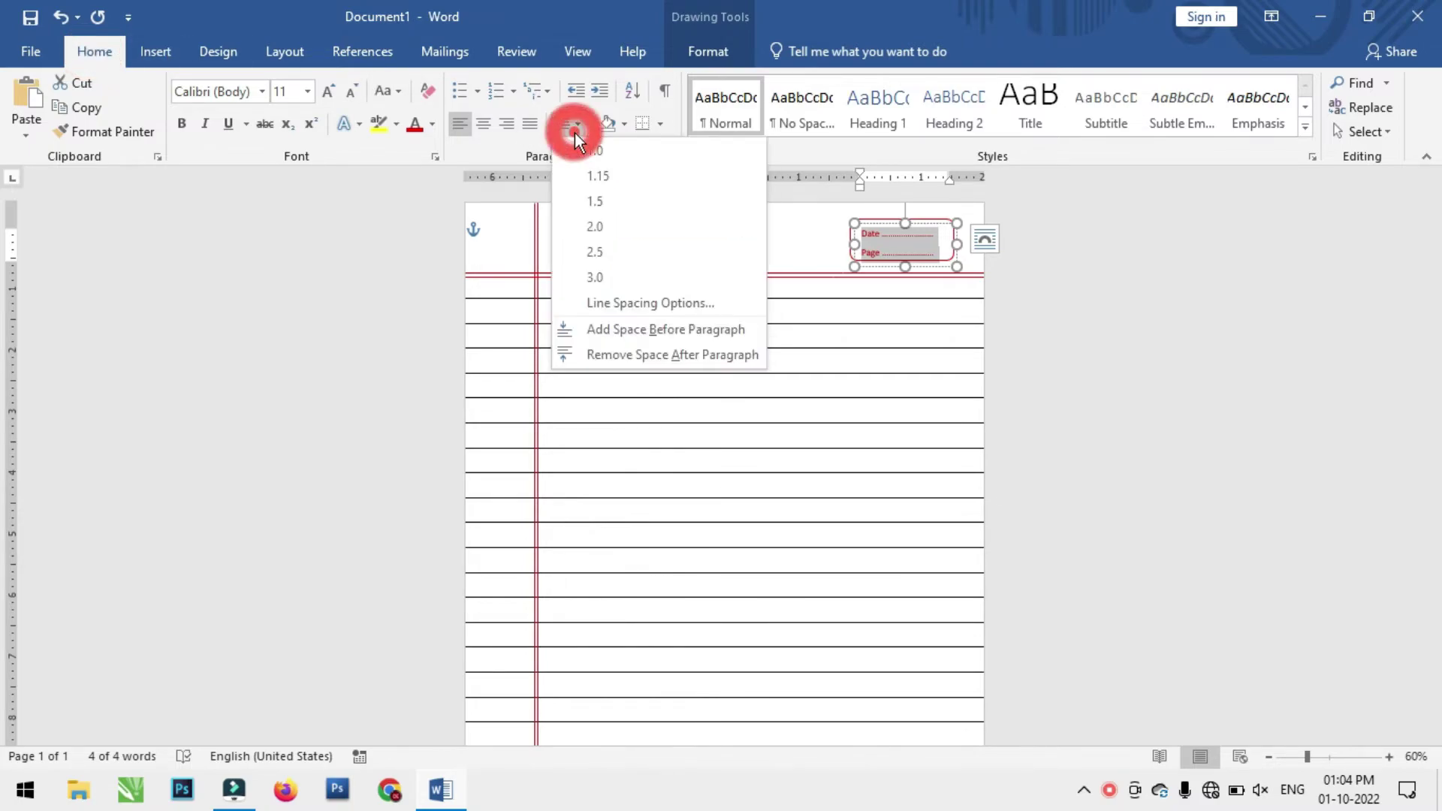
pyautogui.click(638, 351)
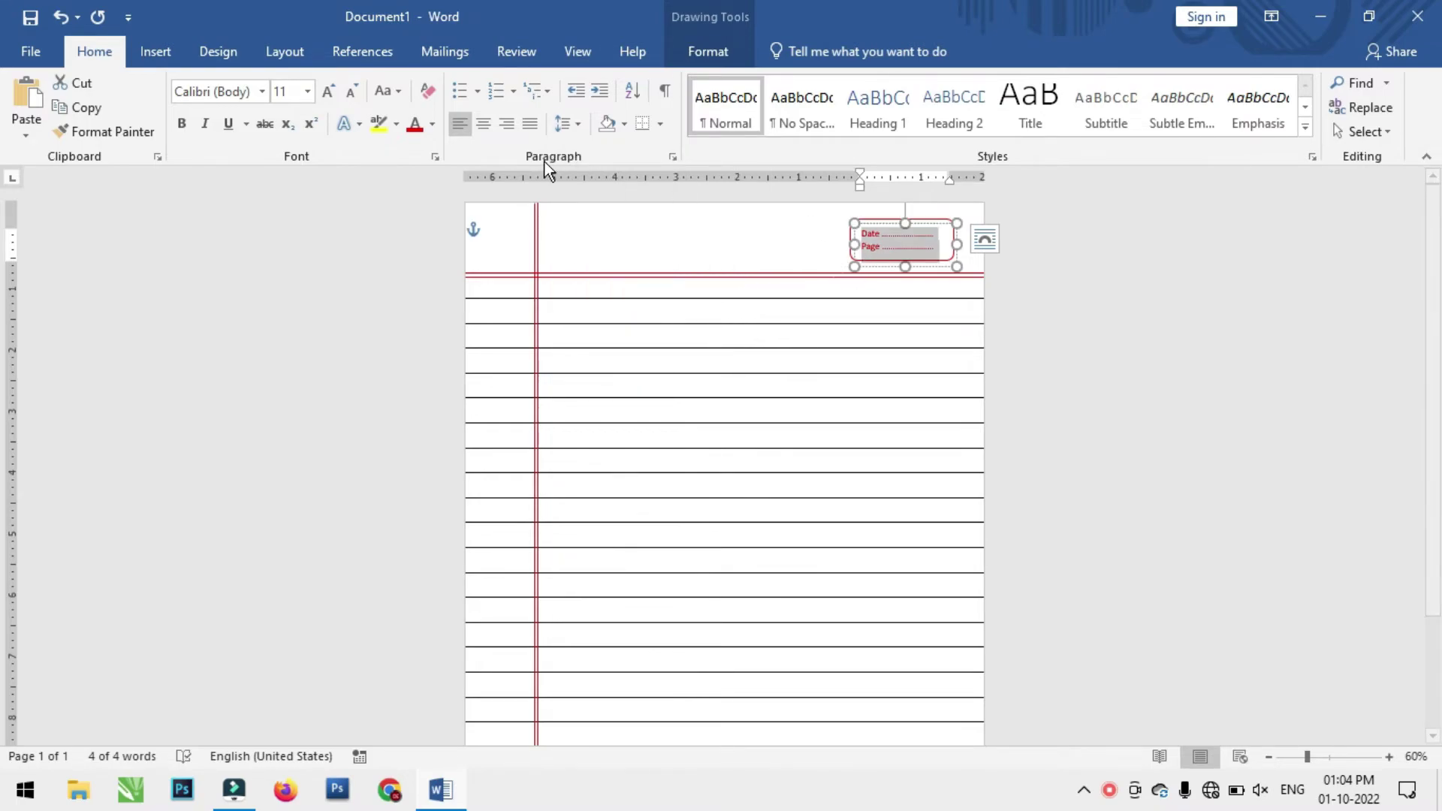
pyautogui.click(330, 90)
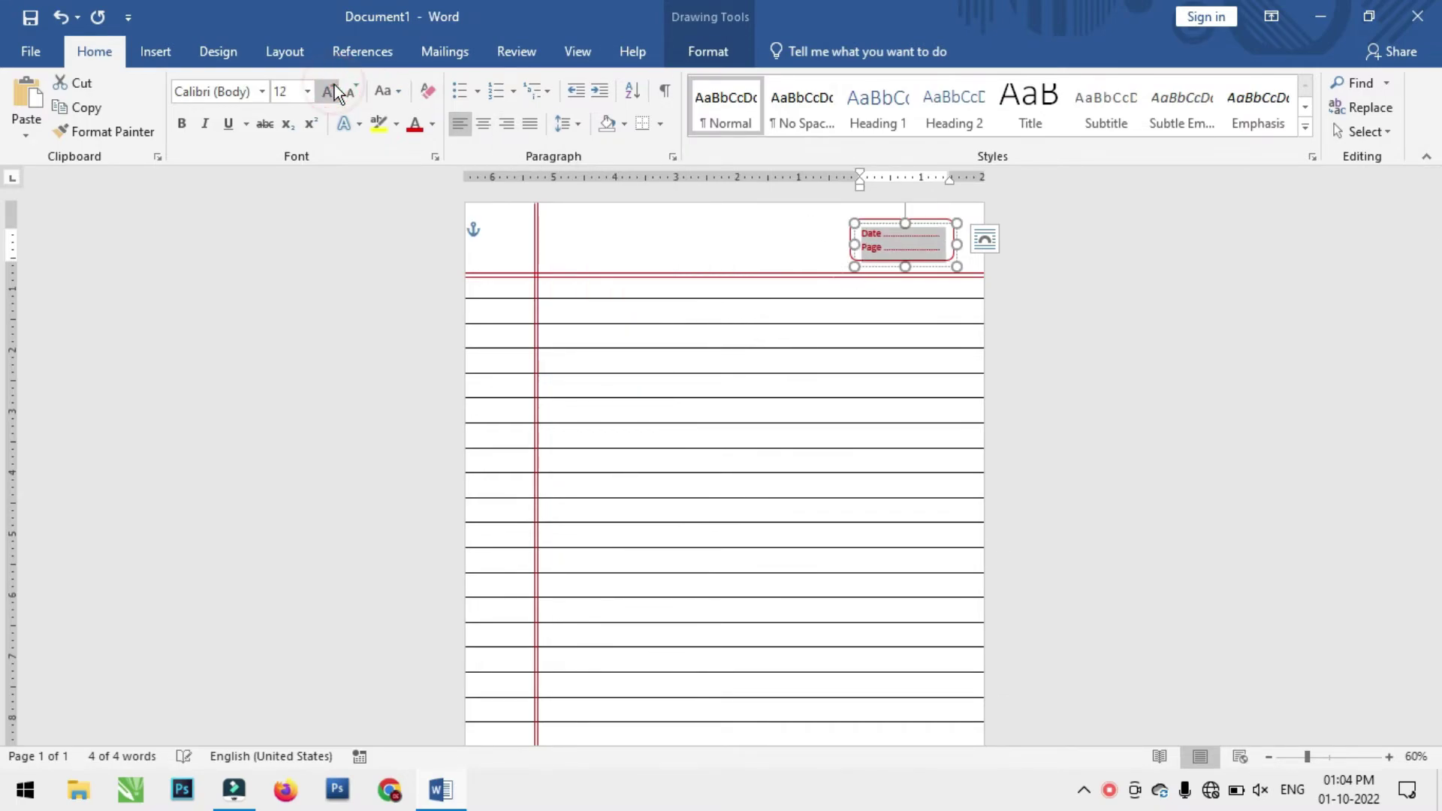
pyautogui.click(331, 91)
pyautogui.click(1127, 461)
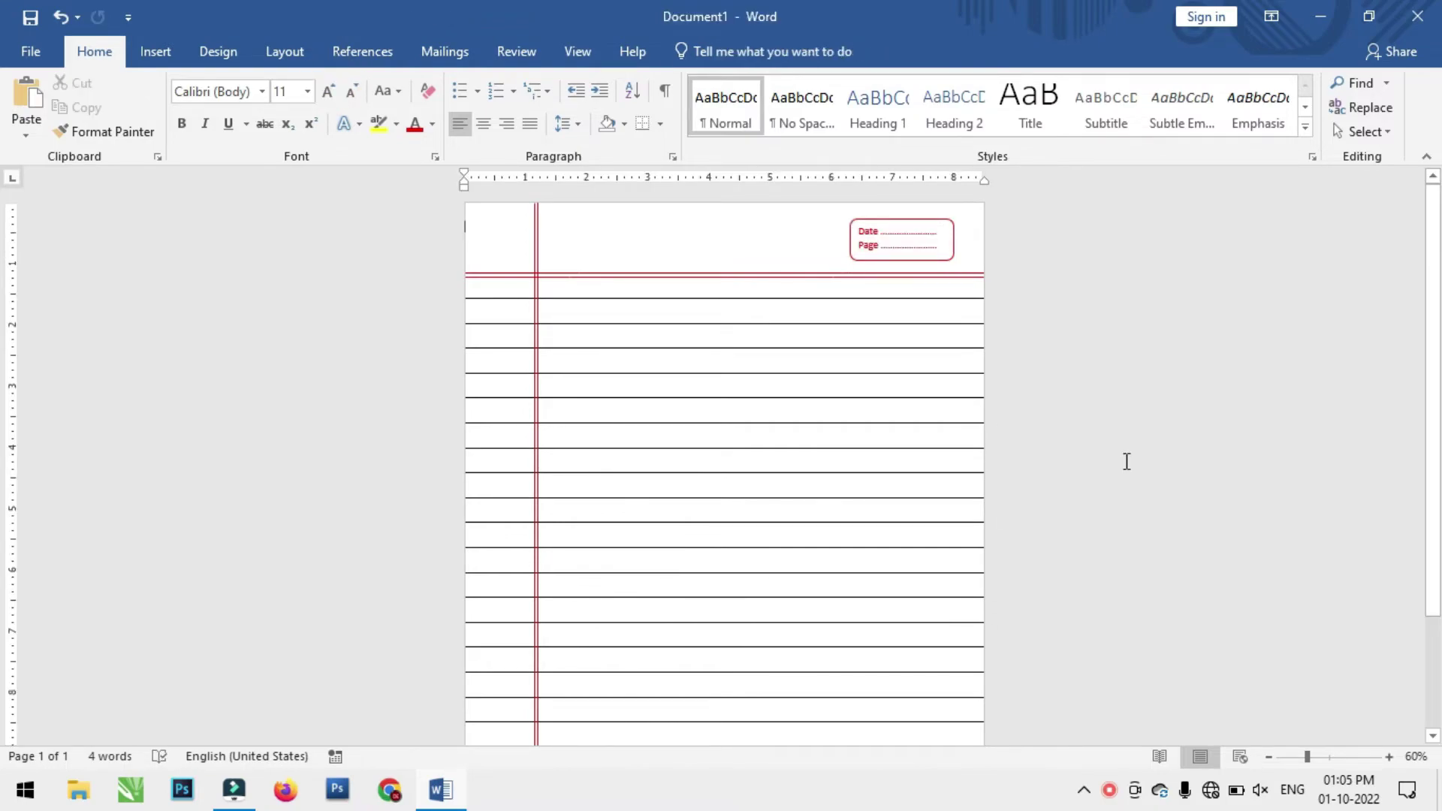
# Save the document to the Desktop as 'page' with Save as type PDF
pyautogui.click(29, 51)
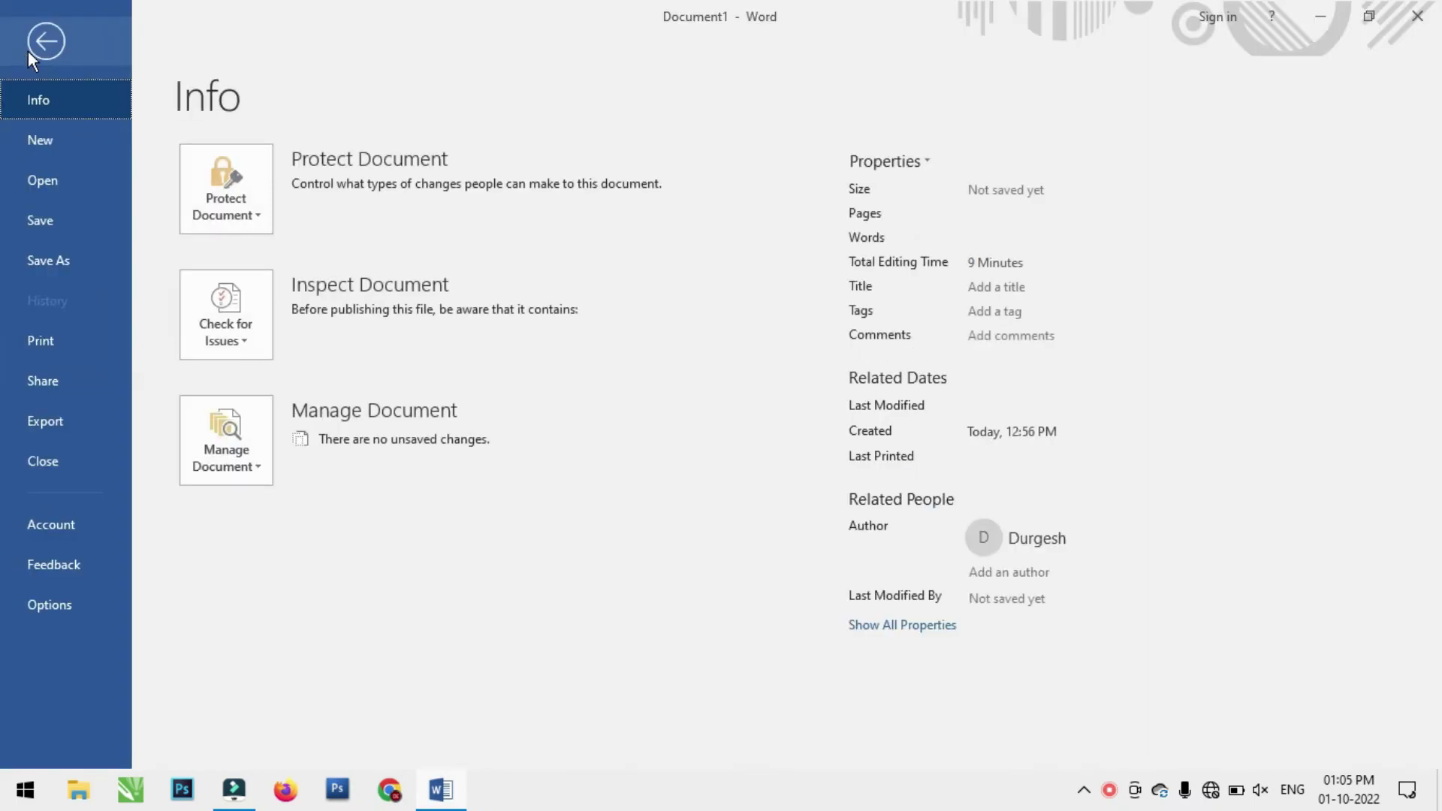
pyautogui.click(42, 221)
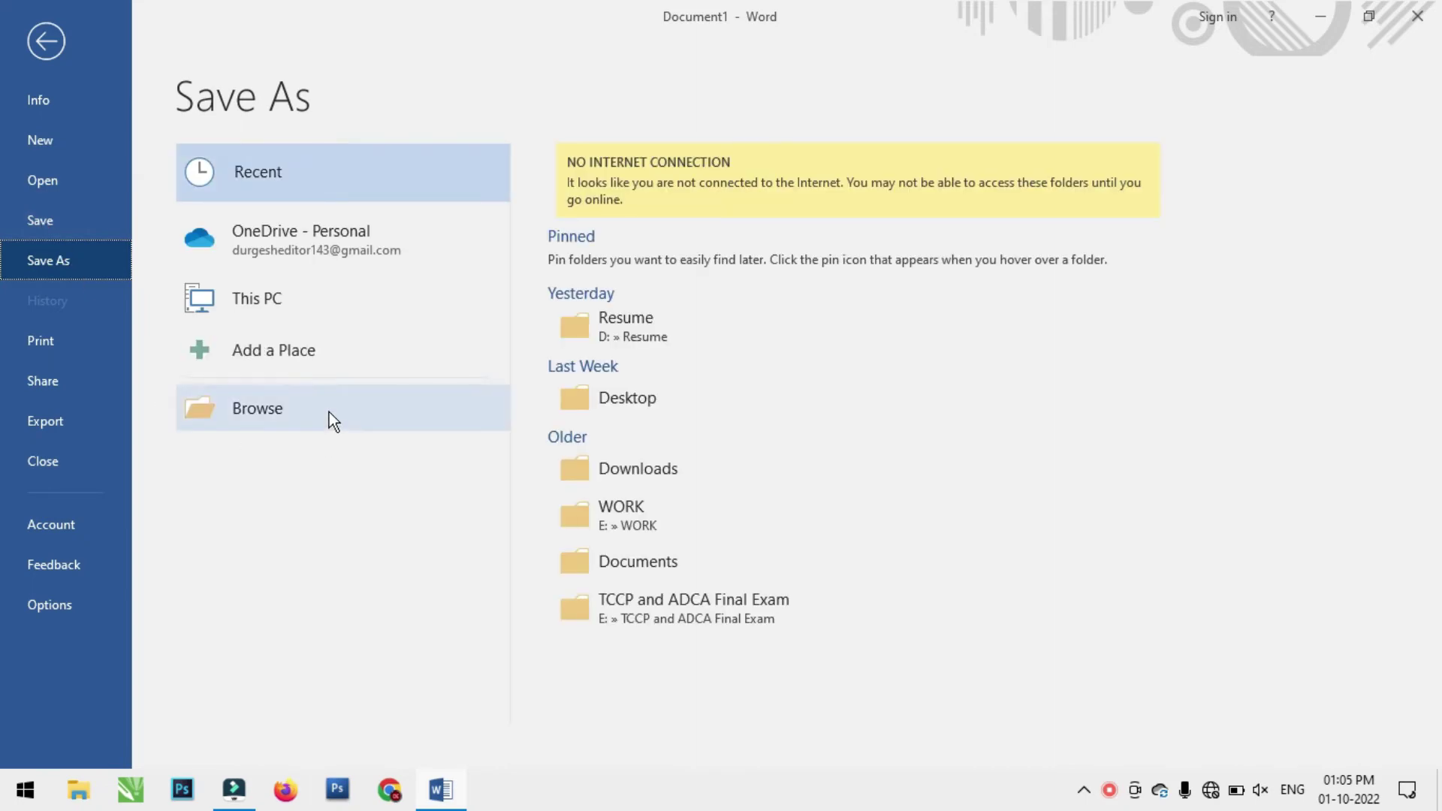
pyautogui.click(297, 305)
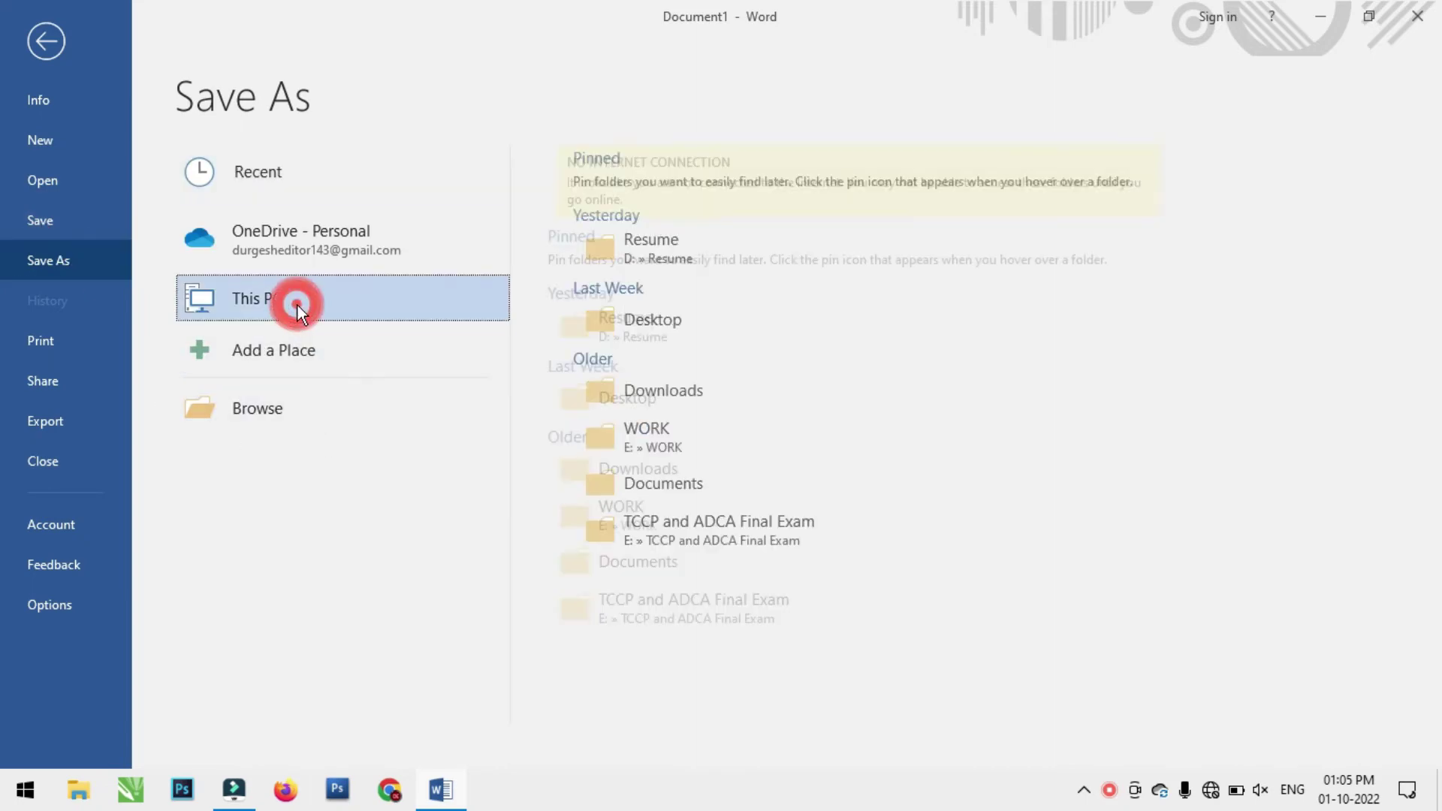
pyautogui.click(645, 316)
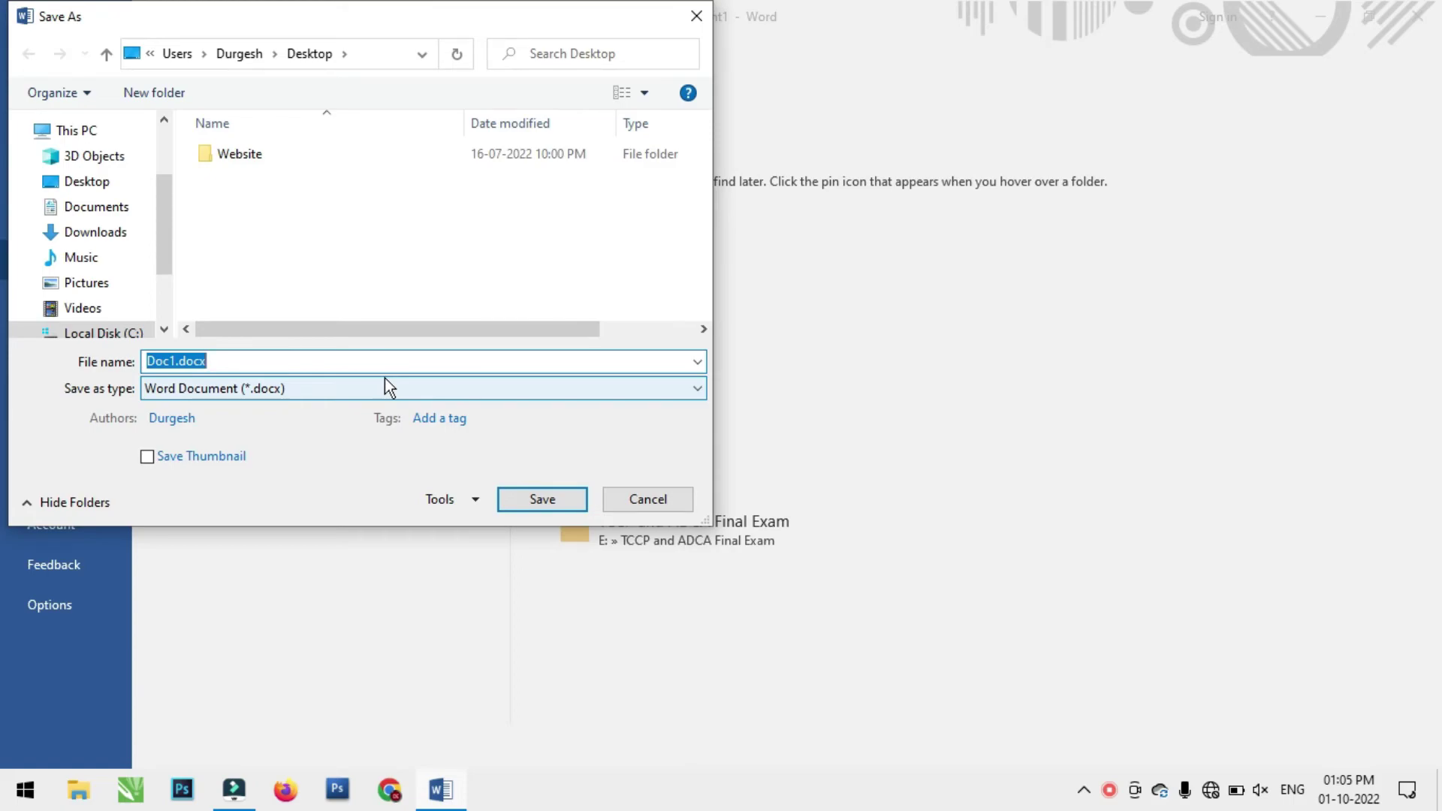
pyautogui.write('page')
pyautogui.click(420, 387)
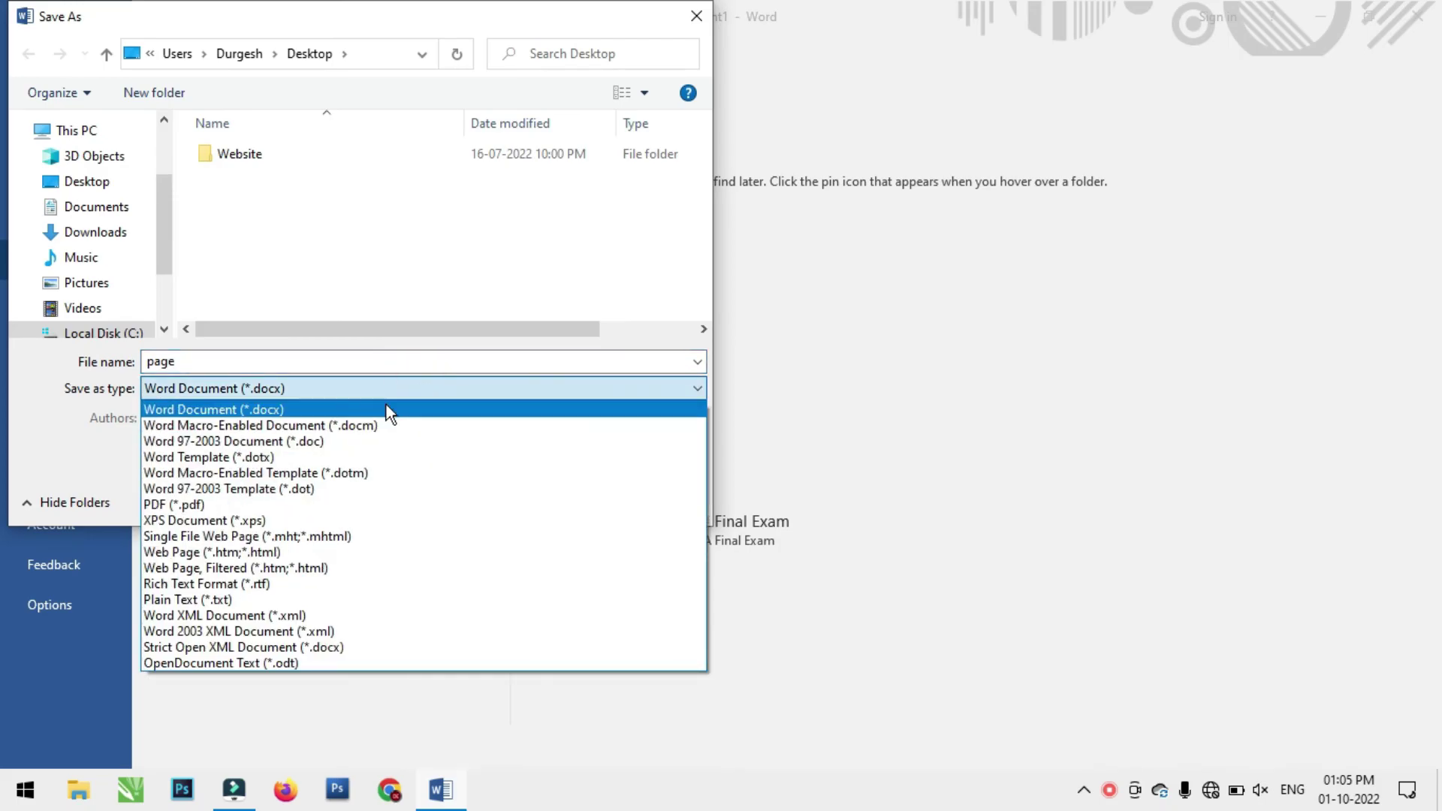
pyautogui.click(697, 389)
pyautogui.click(697, 389)
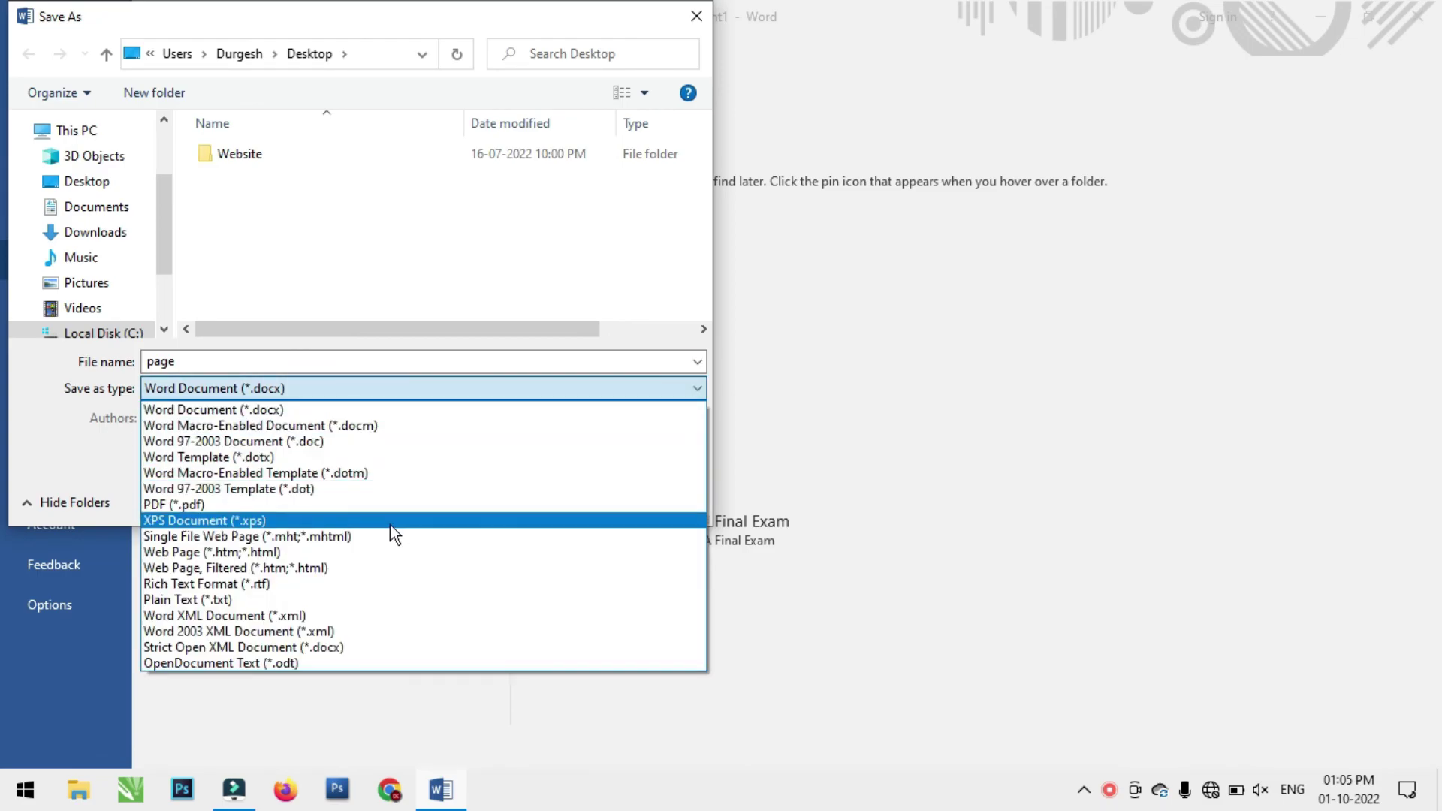
pyautogui.click(353, 510)
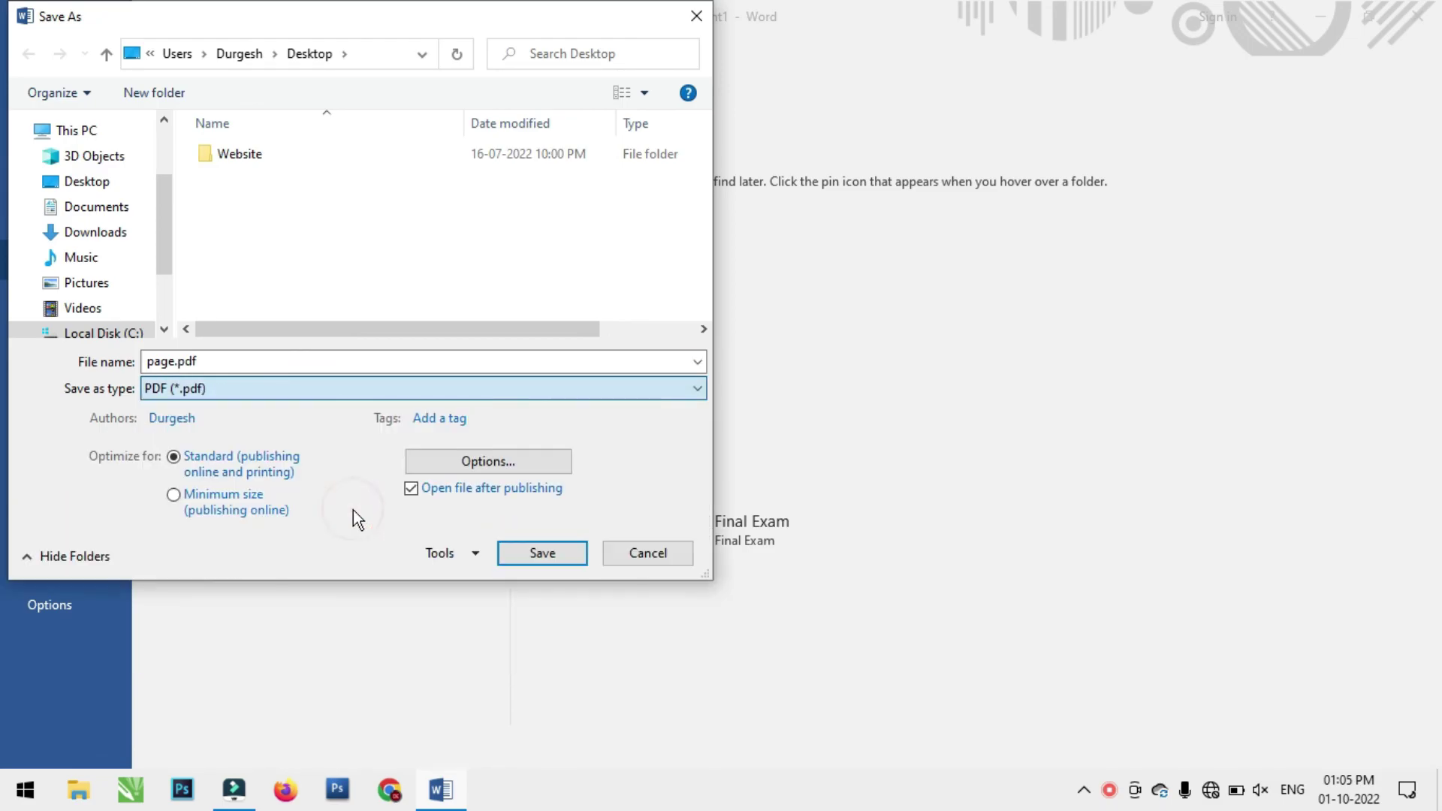
pyautogui.click(562, 551)
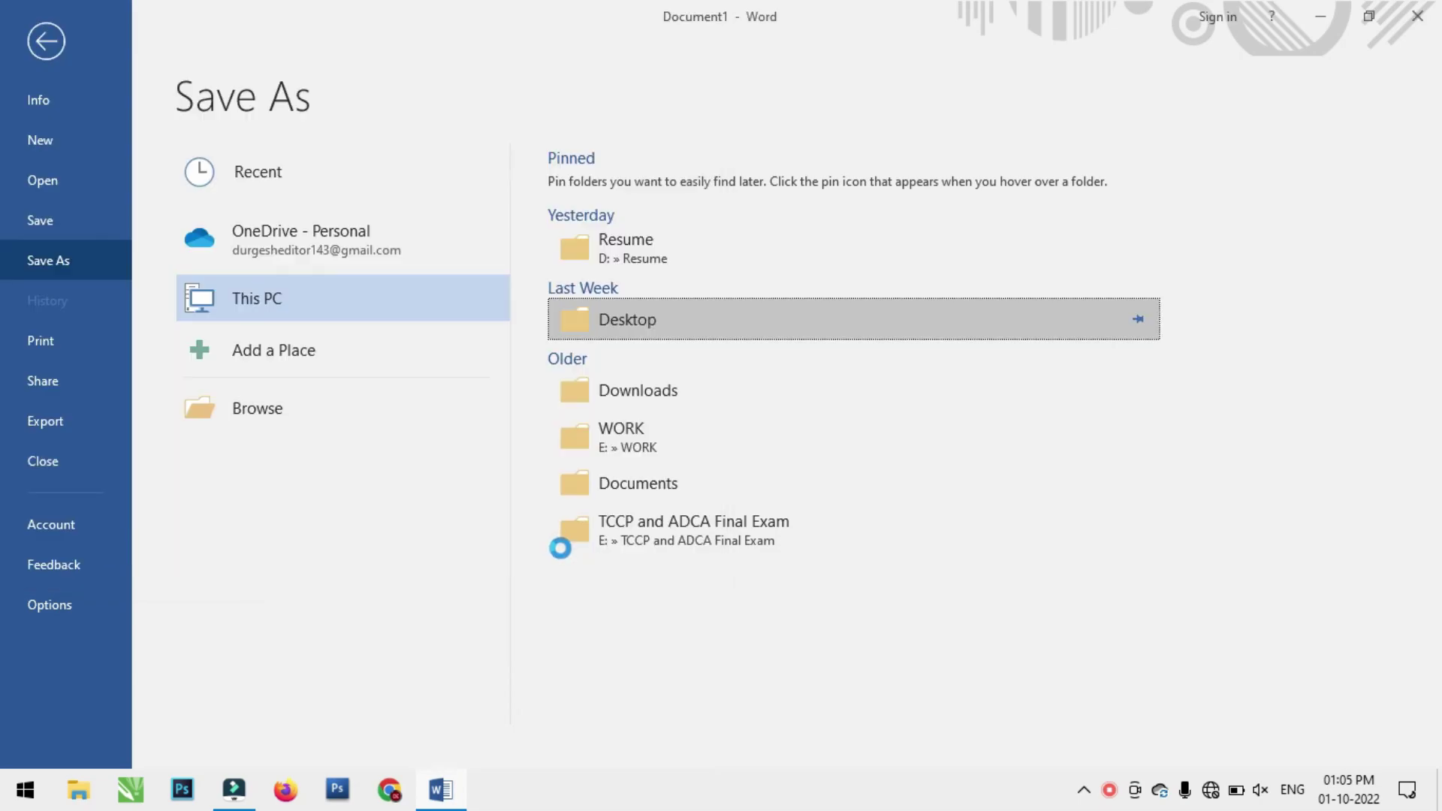